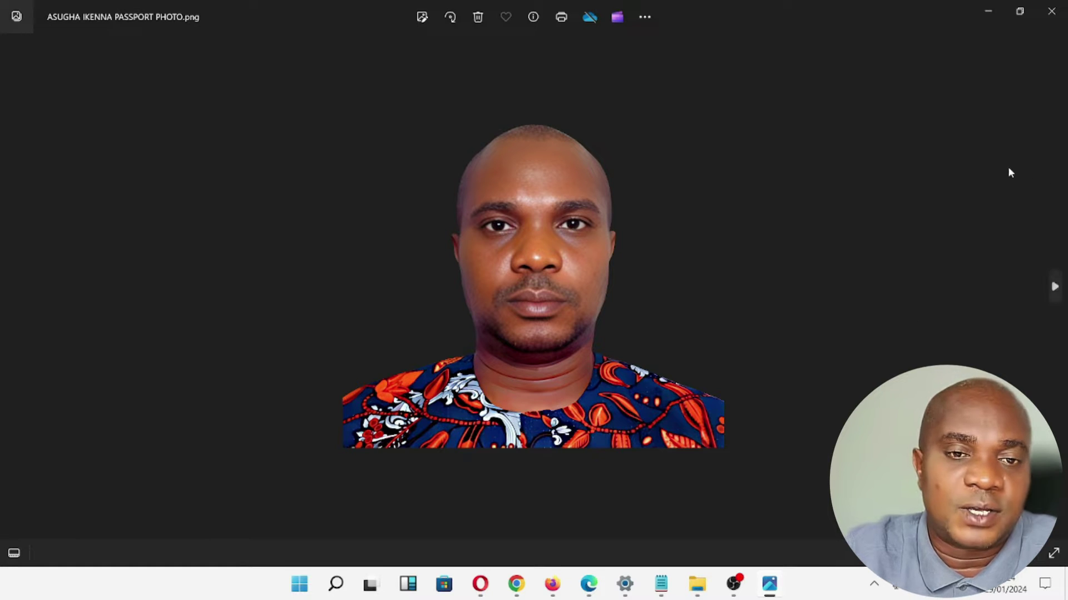
Step: Close the open passport photo and check its file type in the file properties
click(1051, 11)
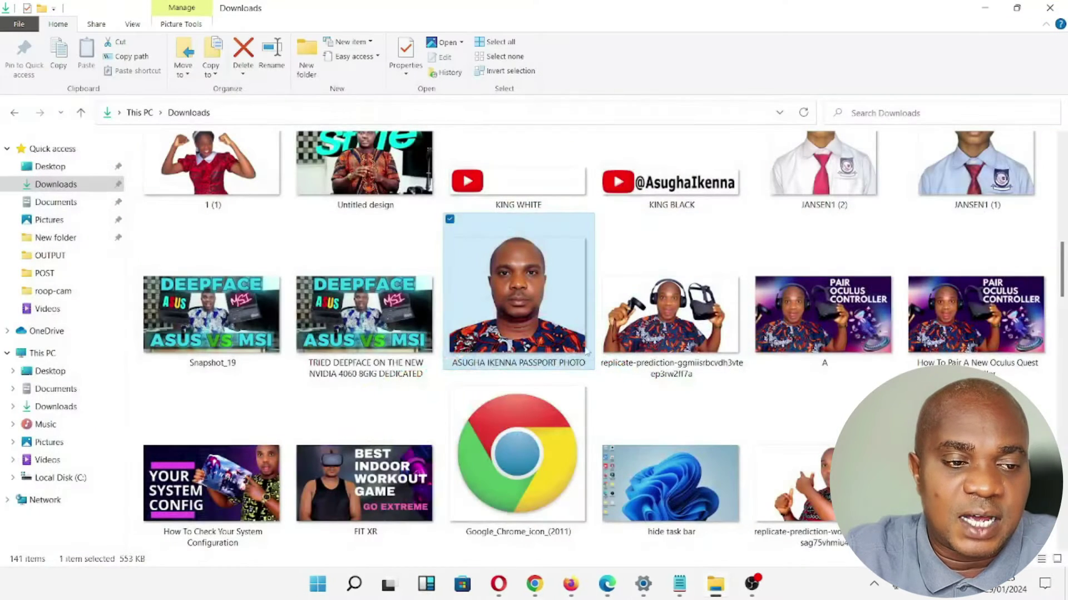
right_click(549, 260)
click(275, 556)
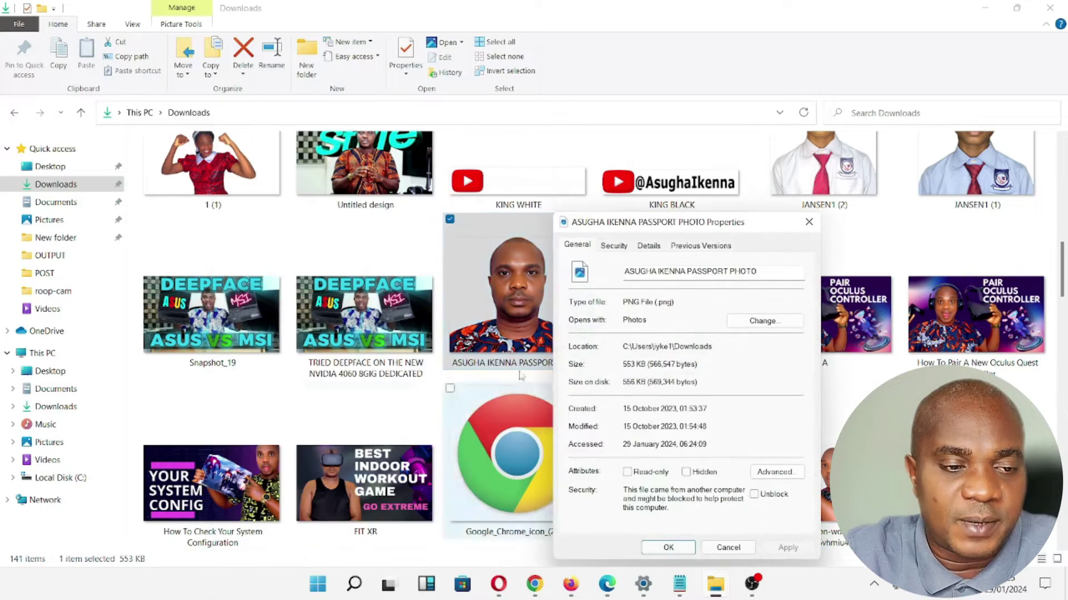
drag(673, 302, 622, 303)
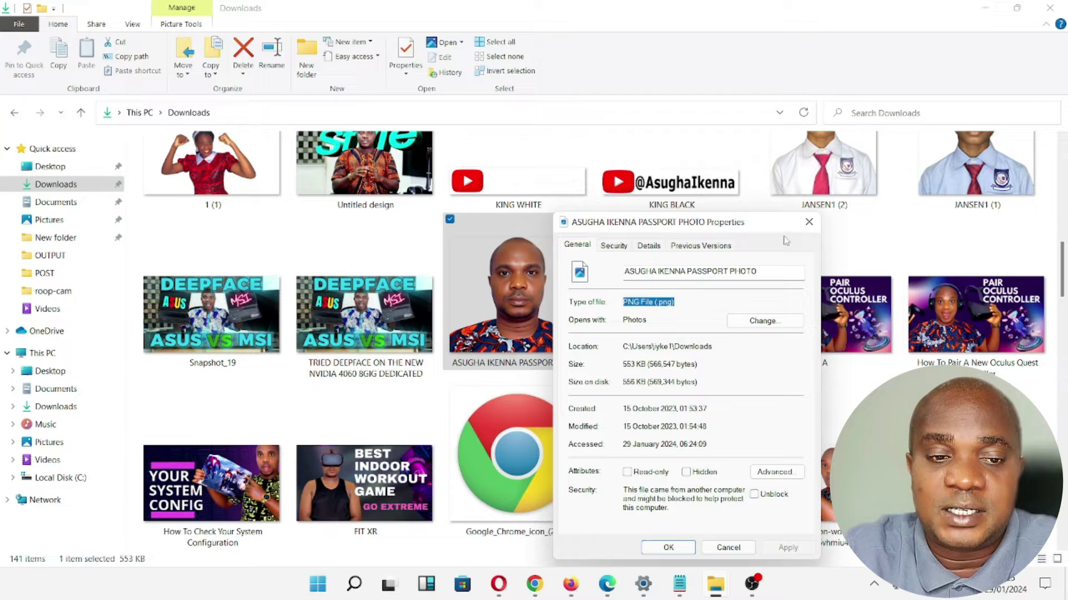
click(801, 225)
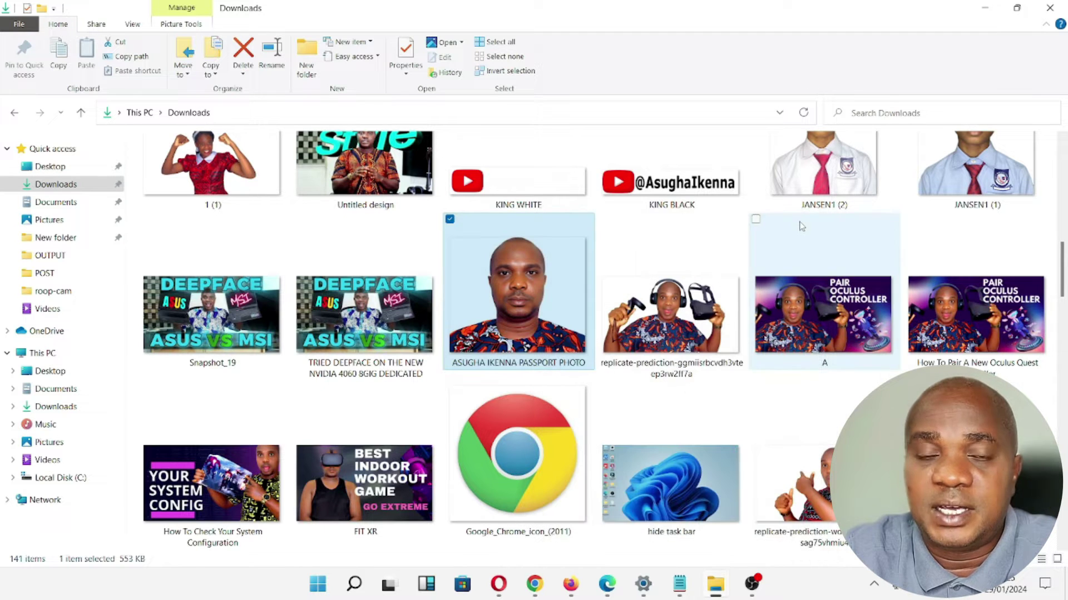
Step: View the "TRIED DEEPFACE ON THE NEW NVIDIA 4060 8GIG DEDICATED" image and check its file type in the properties
double_click(355, 314)
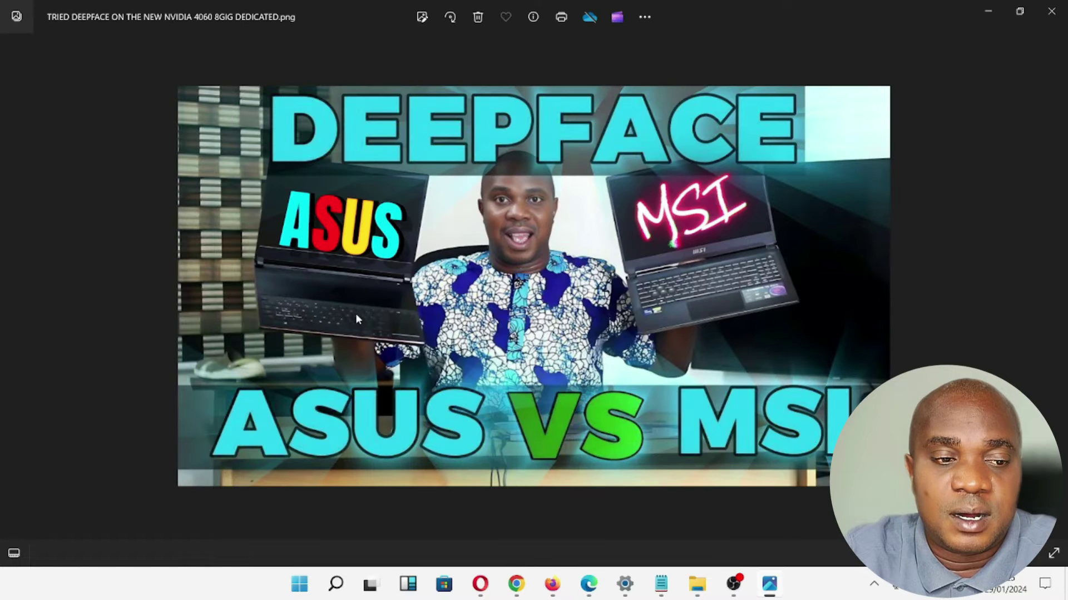
click(1051, 10)
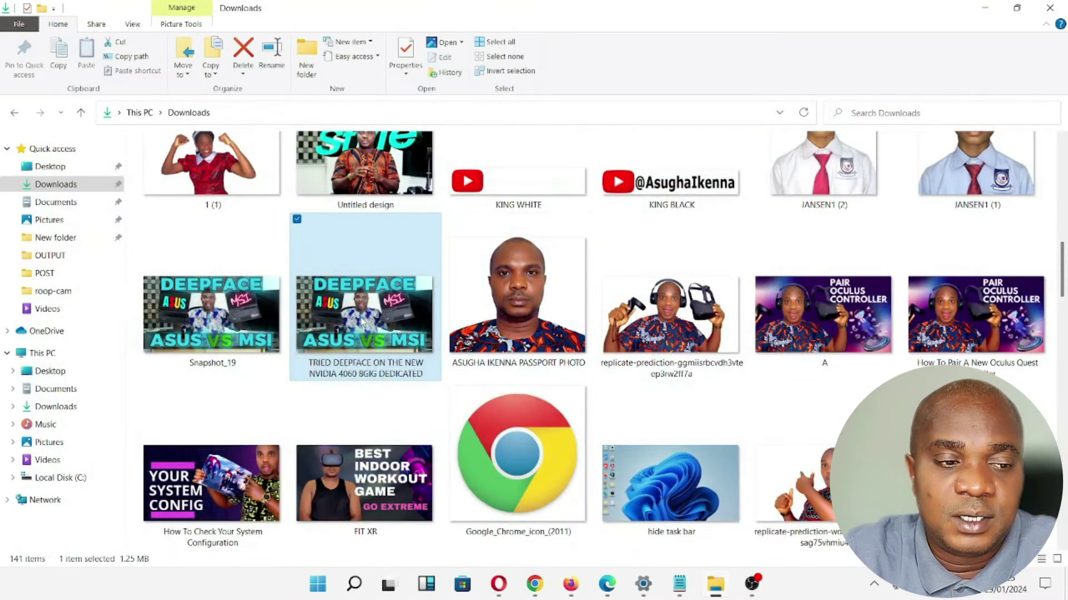
right_click(363, 322)
click(46, 556)
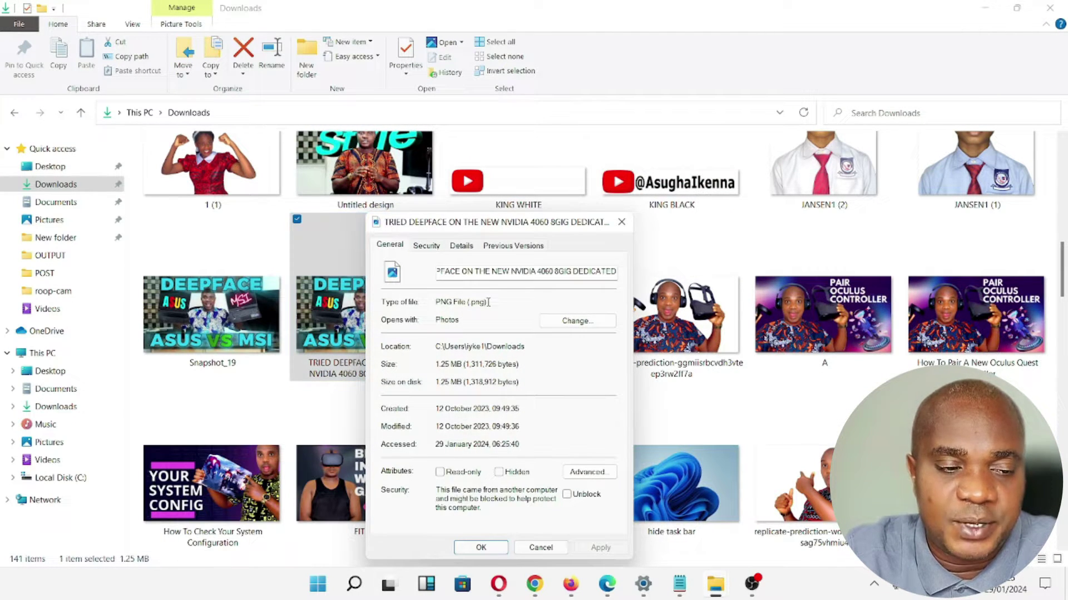
triple_click(488, 302)
click(621, 222)
Step: View the image named A and check its file type in the properties
double_click(808, 316)
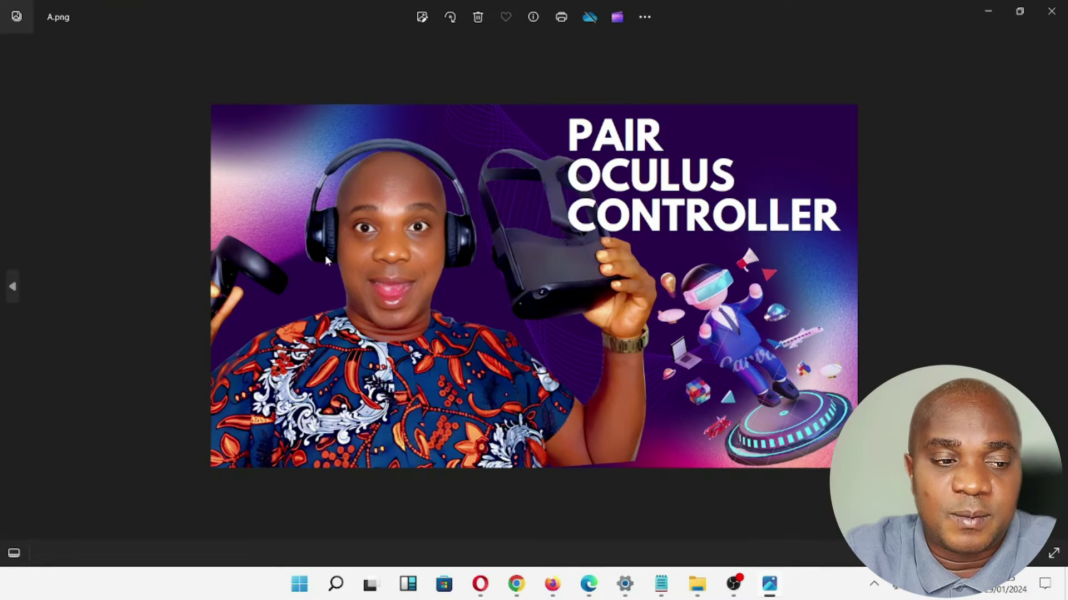
click(1047, 20)
right_click(825, 293)
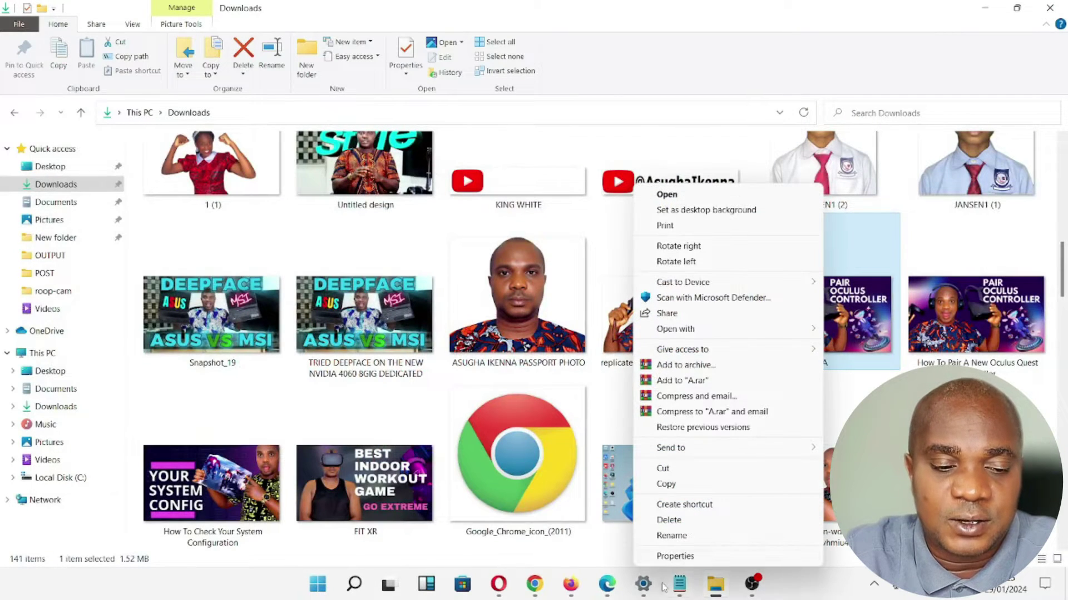
click(672, 558)
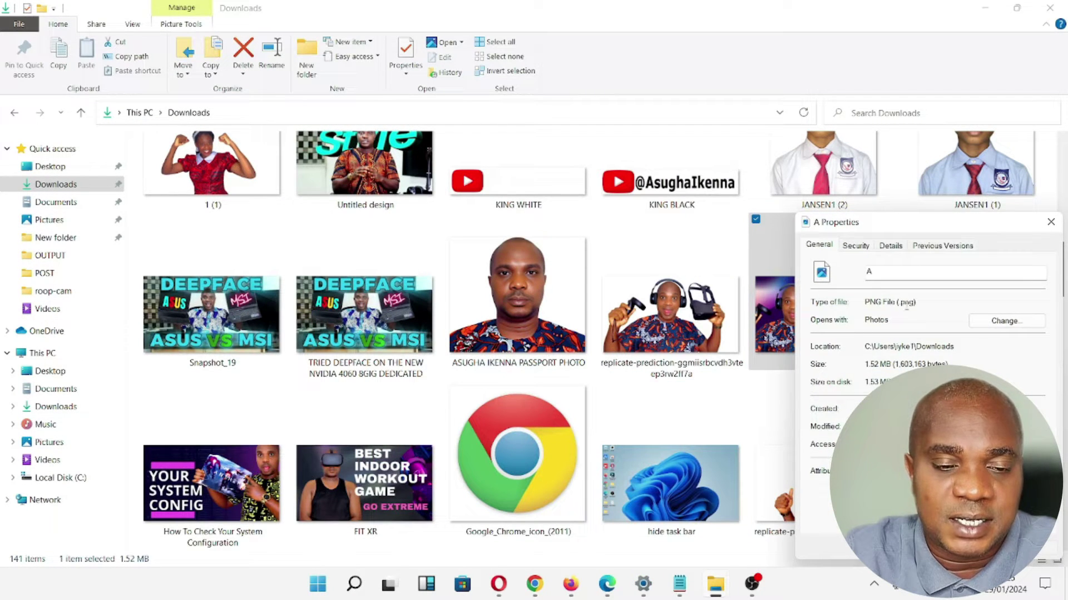
drag(933, 300, 816, 307)
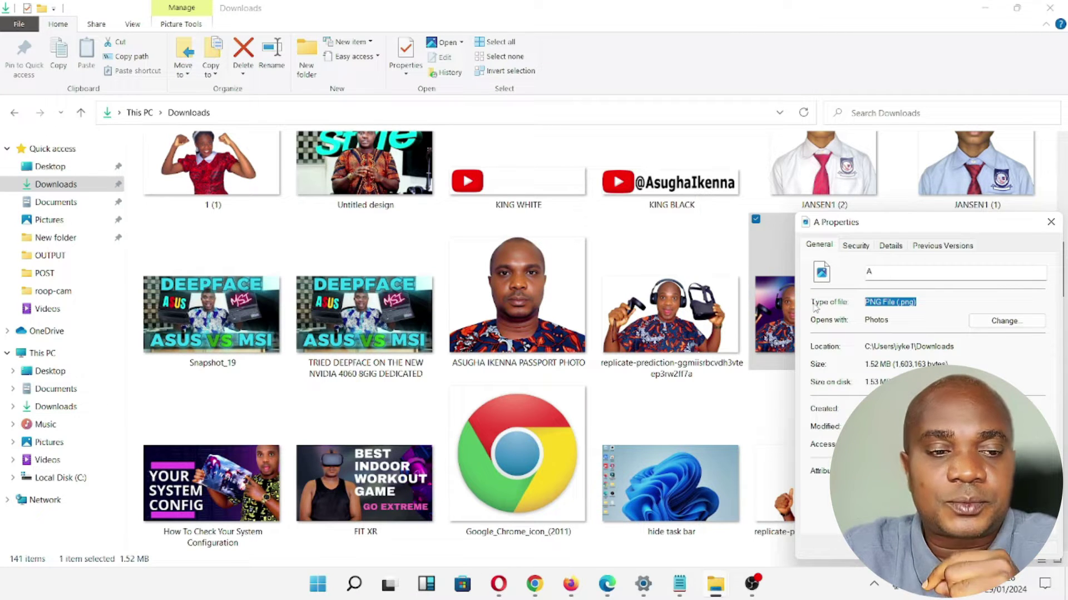
drag(1011, 228, 829, 214)
click(869, 209)
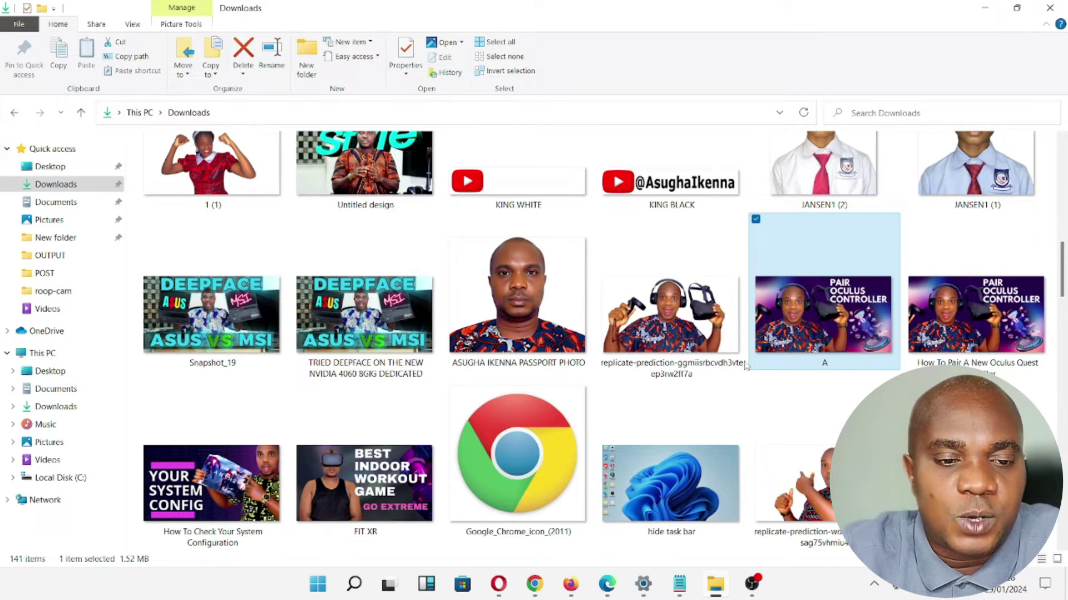
Step: Find the passport photo in Downloads again, view it full size and review its file properties
scroll(750, 332, down, 5)
scroll(717, 392, up, 15)
scroll(707, 392, down, 10)
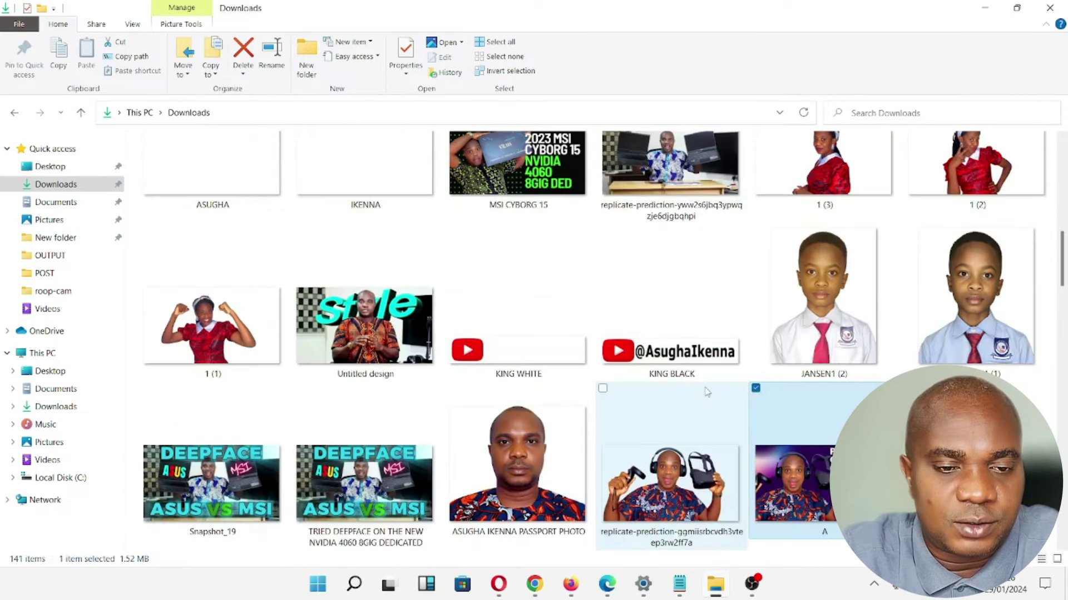
scroll(706, 391, down, 3)
double_click(508, 311)
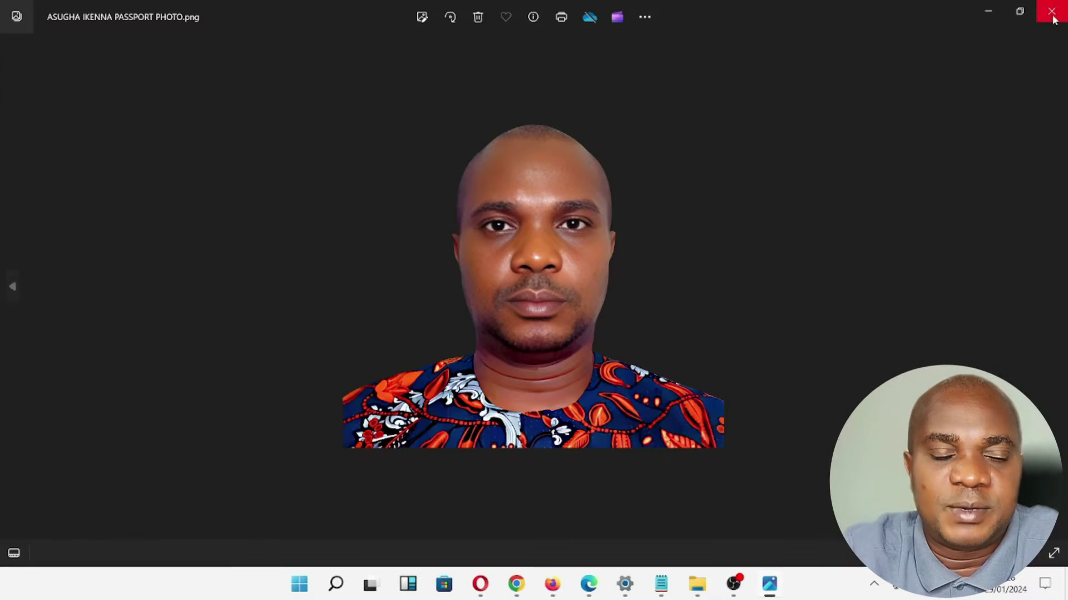
click(1053, 7)
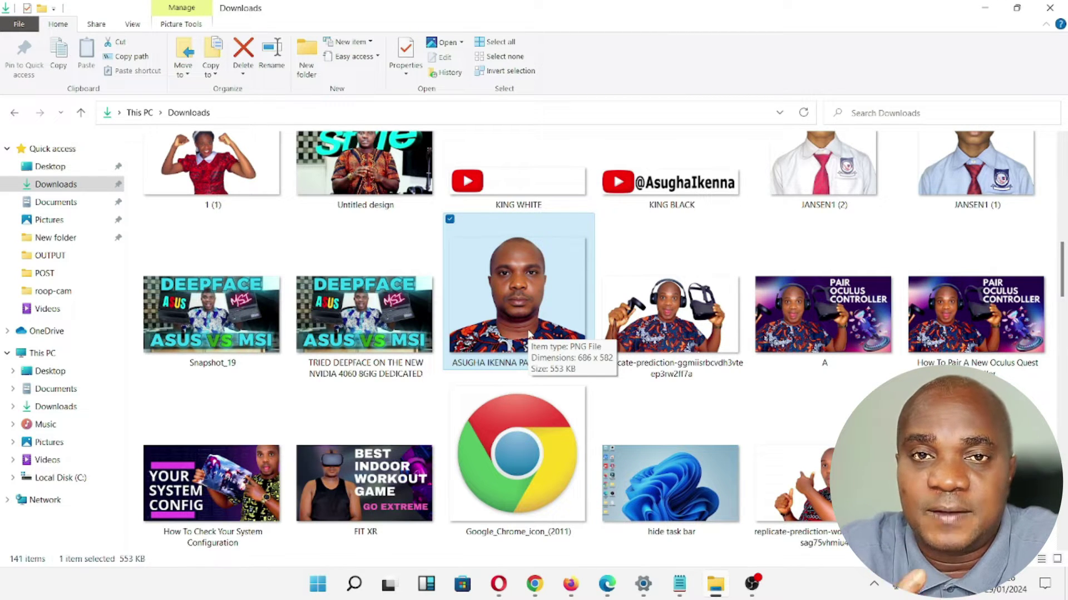
right_click(528, 333)
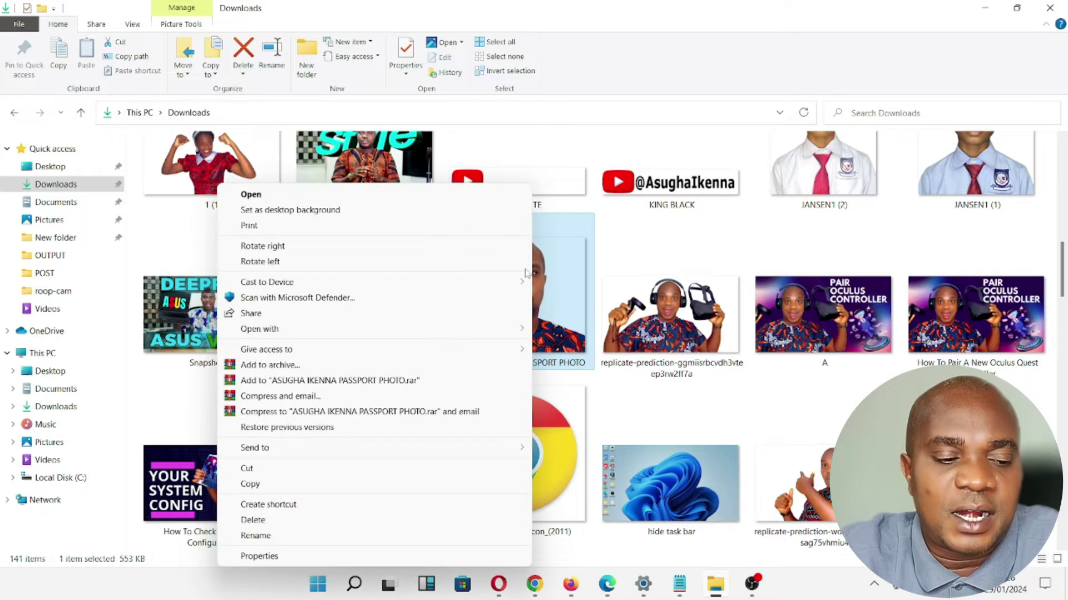
click(357, 557)
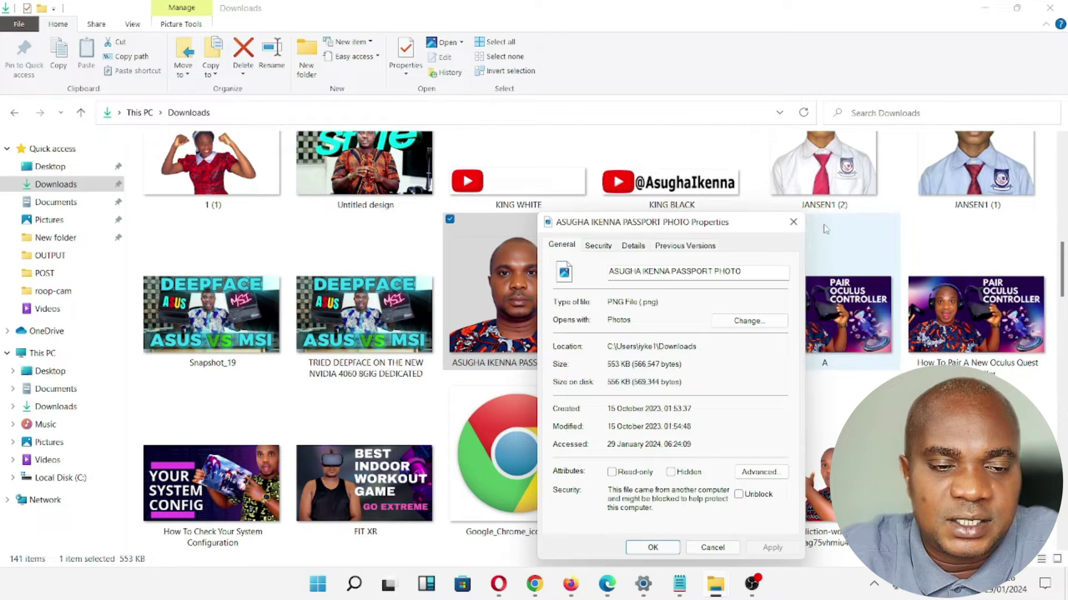
click(793, 222)
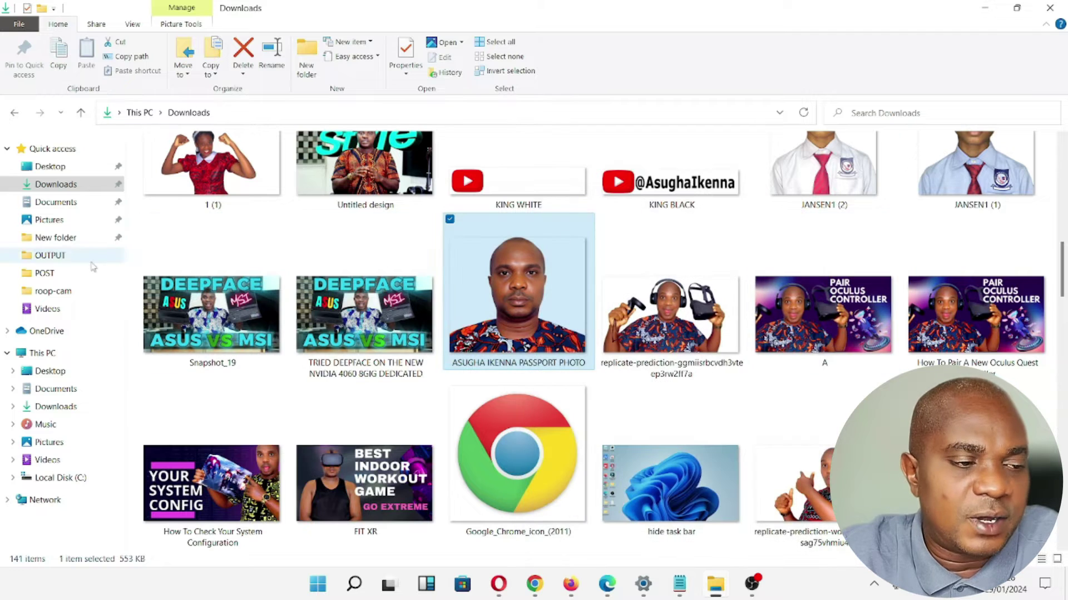
Step: Look into the Documents folder, return to Downloads and open the passport photo with Photos
click(55, 202)
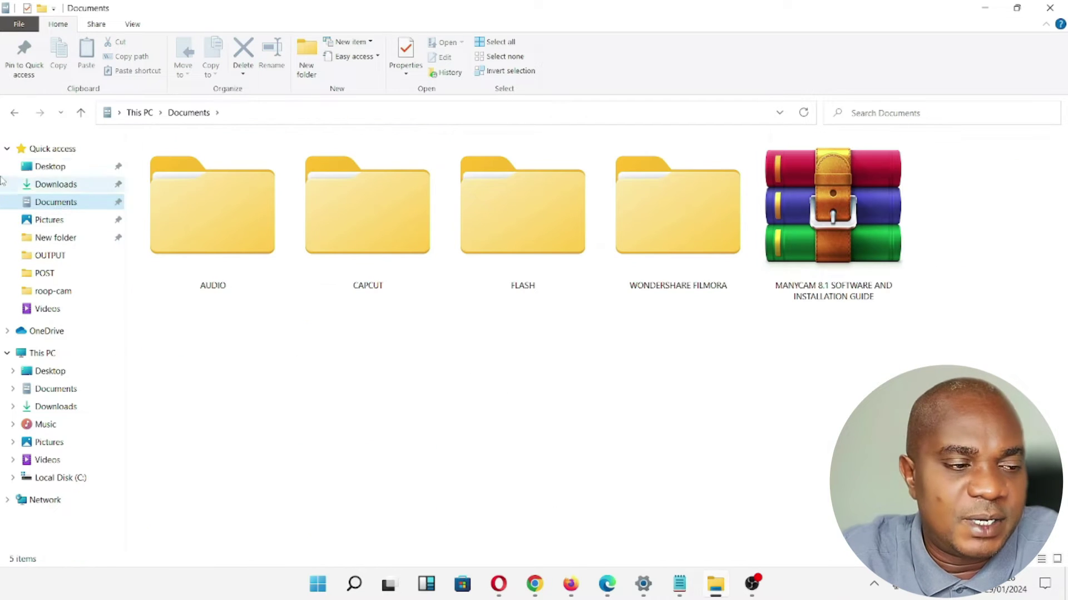
click(68, 187)
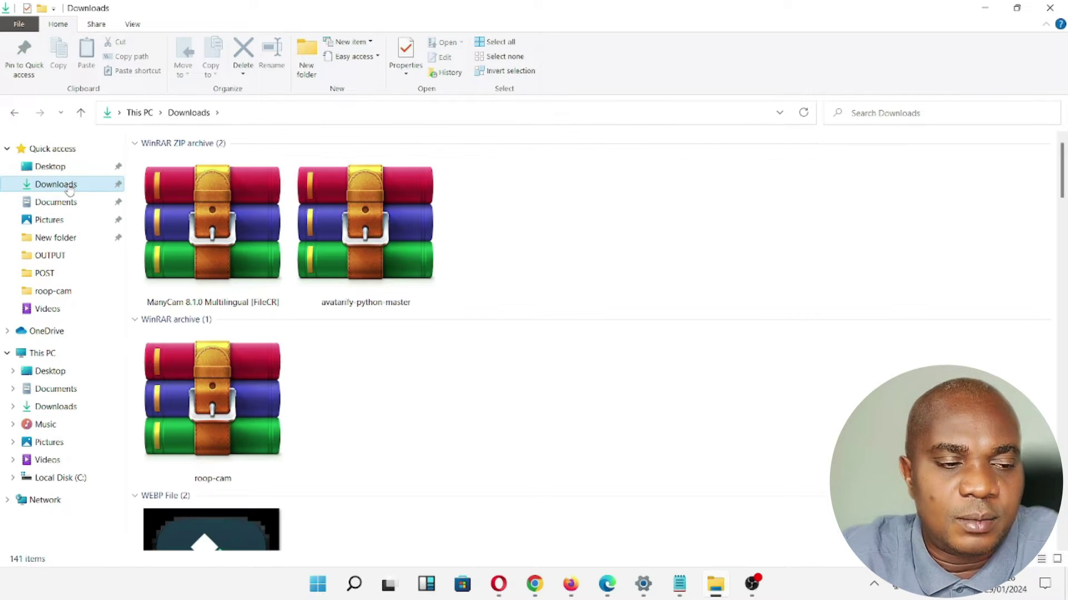
scroll(324, 319, down, 15)
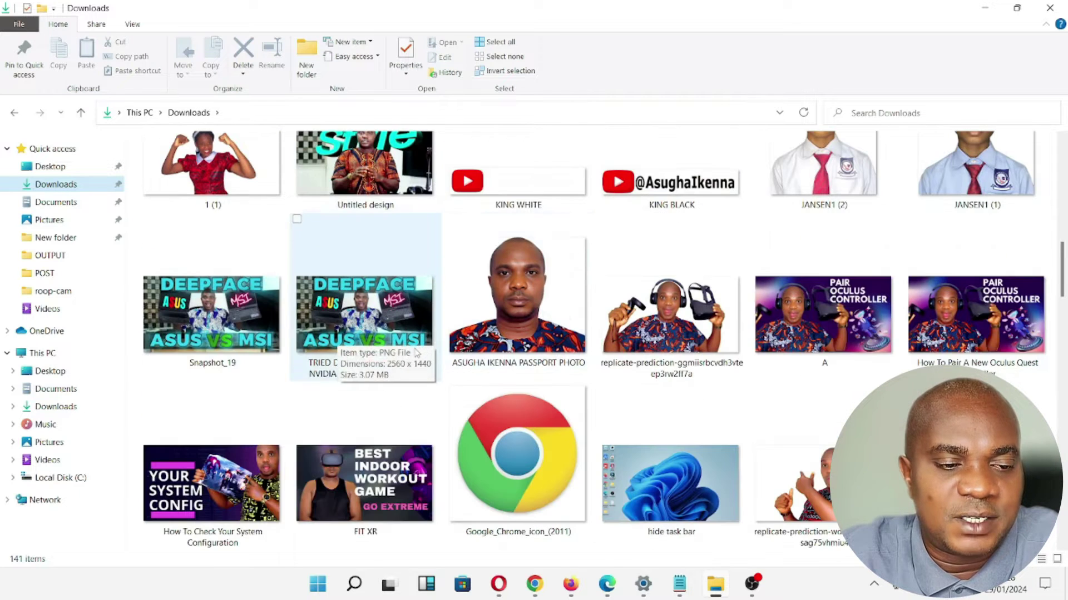
right_click(537, 311)
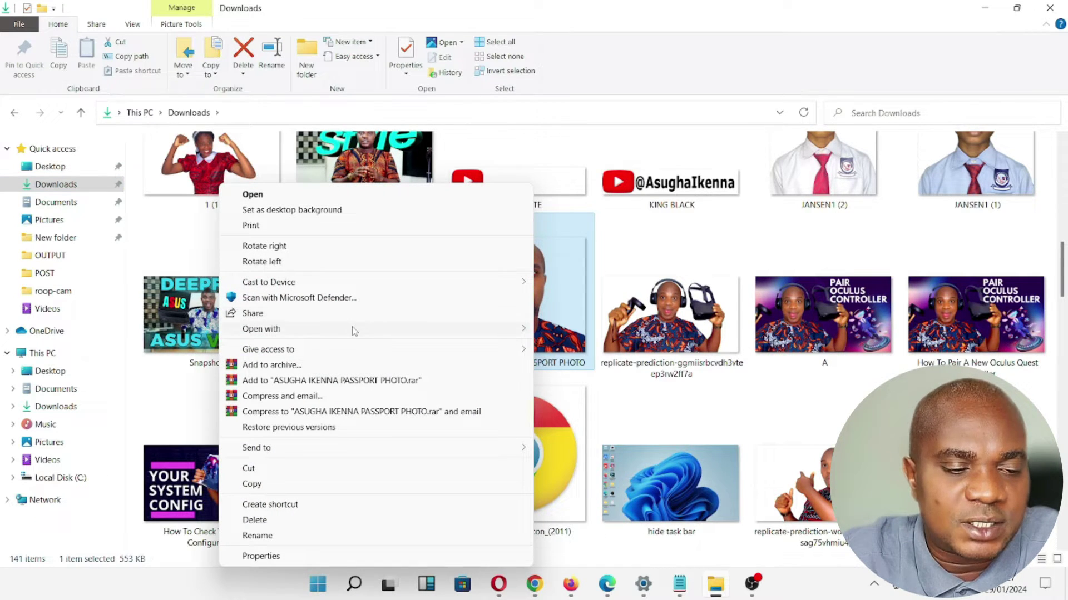
mouse_move(354, 330)
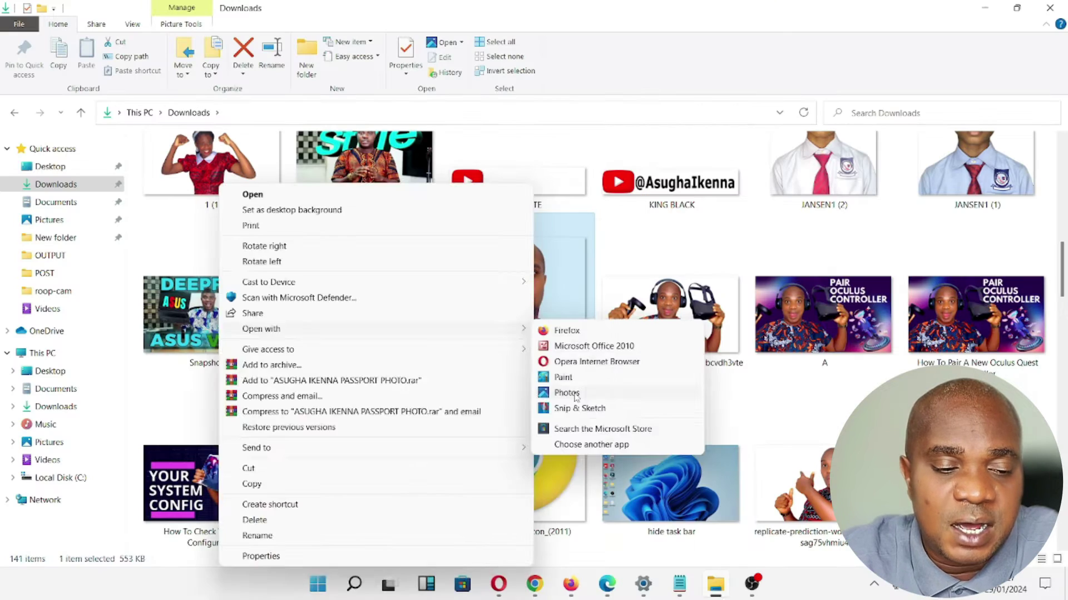
click(723, 350)
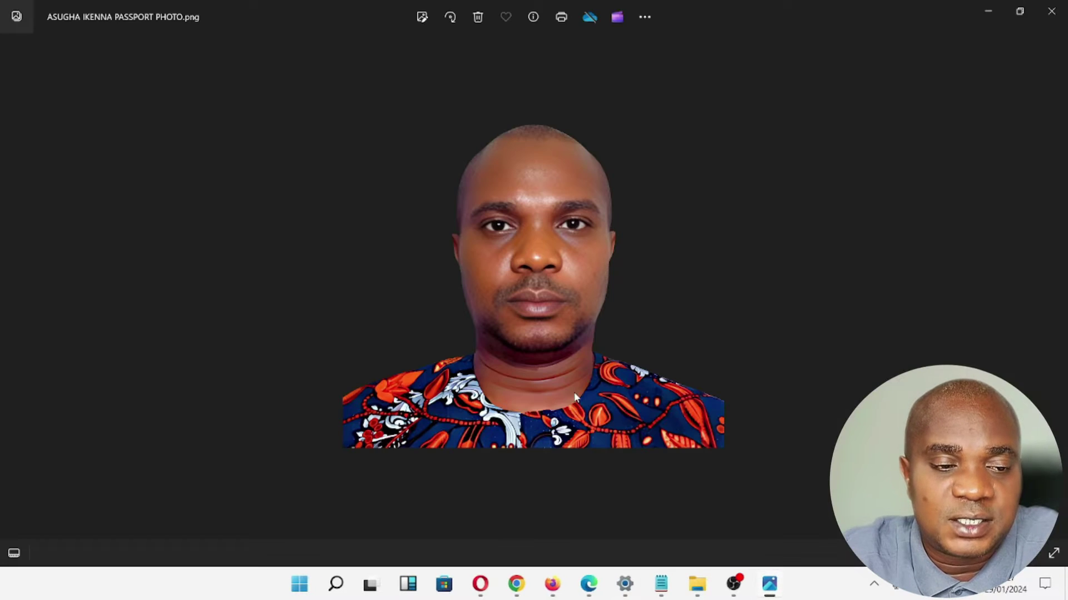
Step: Inspect the passport photo up close and open it for image editing
scroll(569, 388, up, 3)
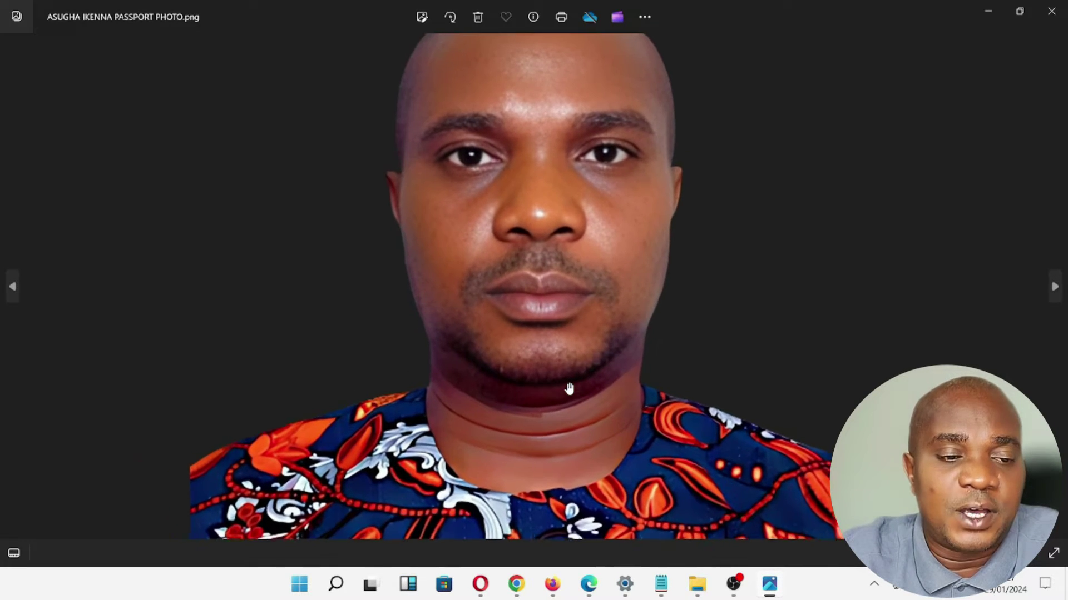
scroll(567, 386, down, 5)
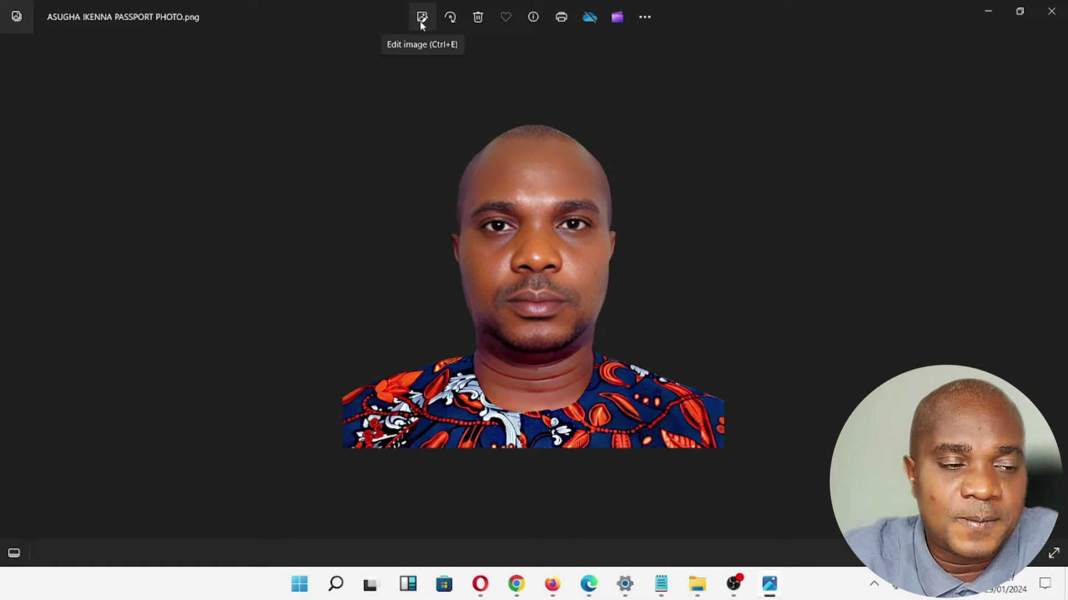
click(421, 23)
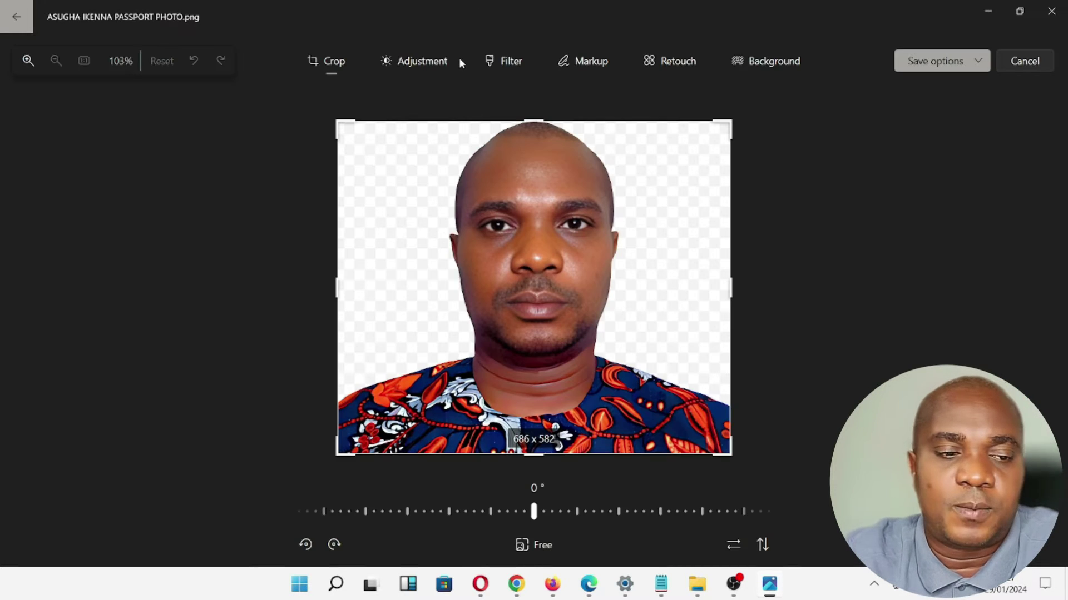
Step: Try cropping the photo from its upper-left corner to about 515 x 447, then from its lower-right corner, undoing each crop
drag(337, 122, 429, 193)
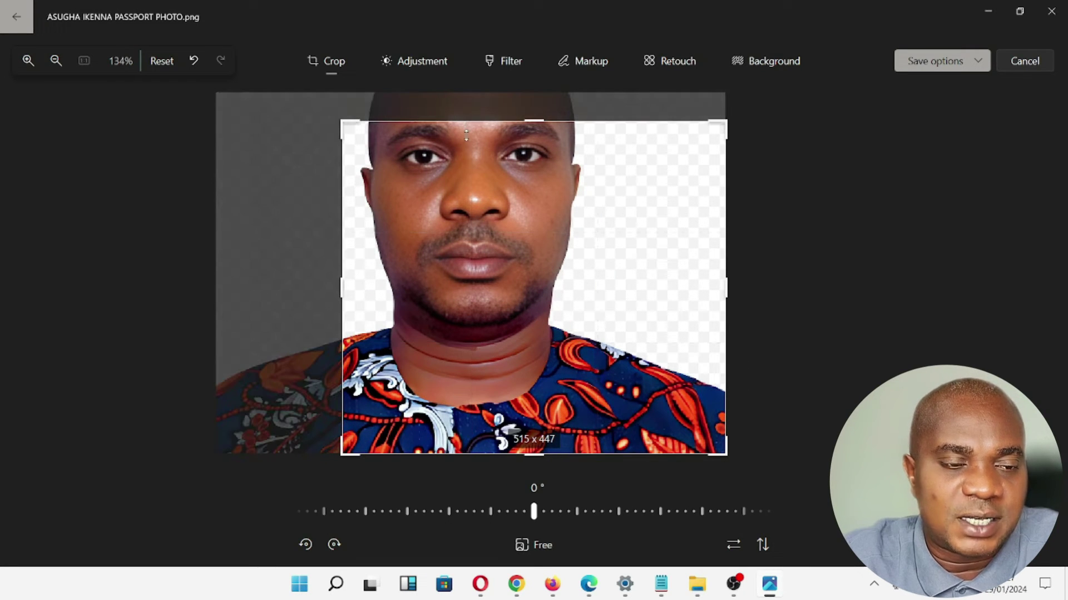
key(ctrl+z)
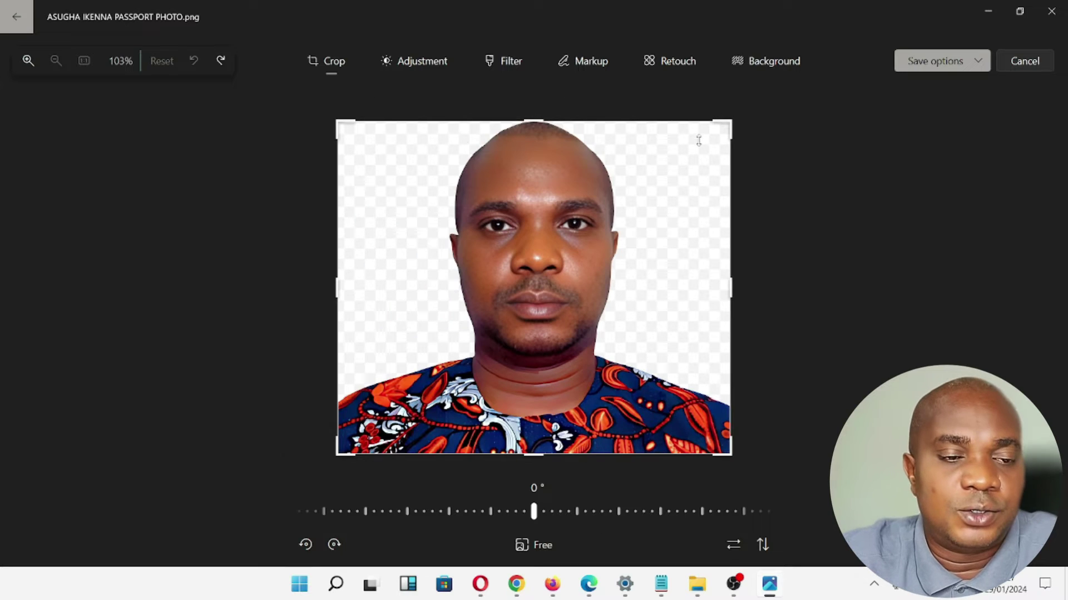
drag(726, 453, 649, 319)
key(ctrl+z)
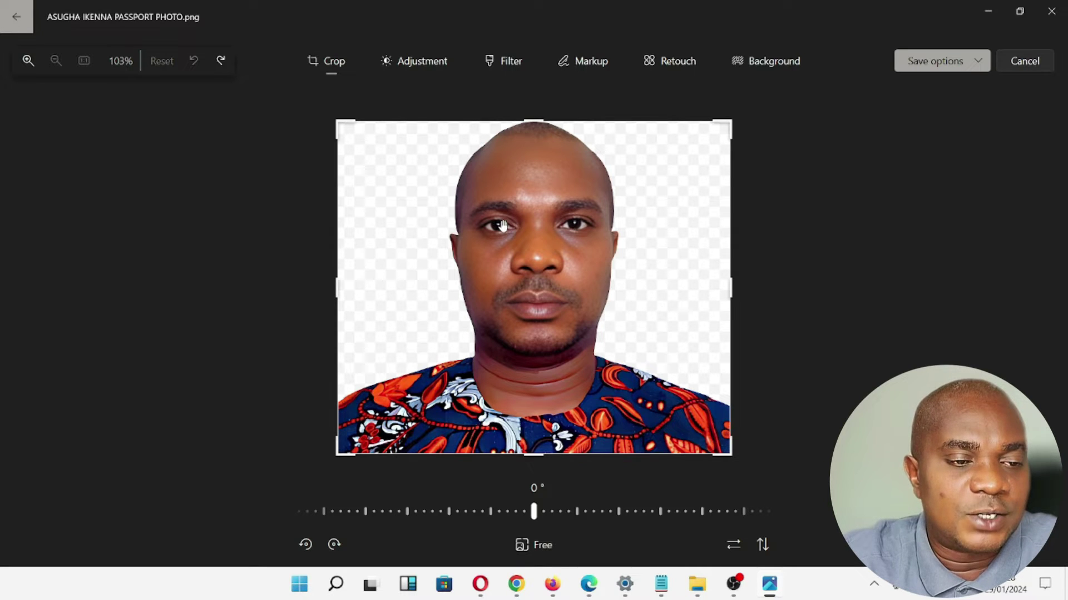
Step: Try cropping the photo to about 585 x 483 and repositioning it in the frame, then undo the changes
drag(343, 138, 359, 96)
drag(722, 455, 686, 404)
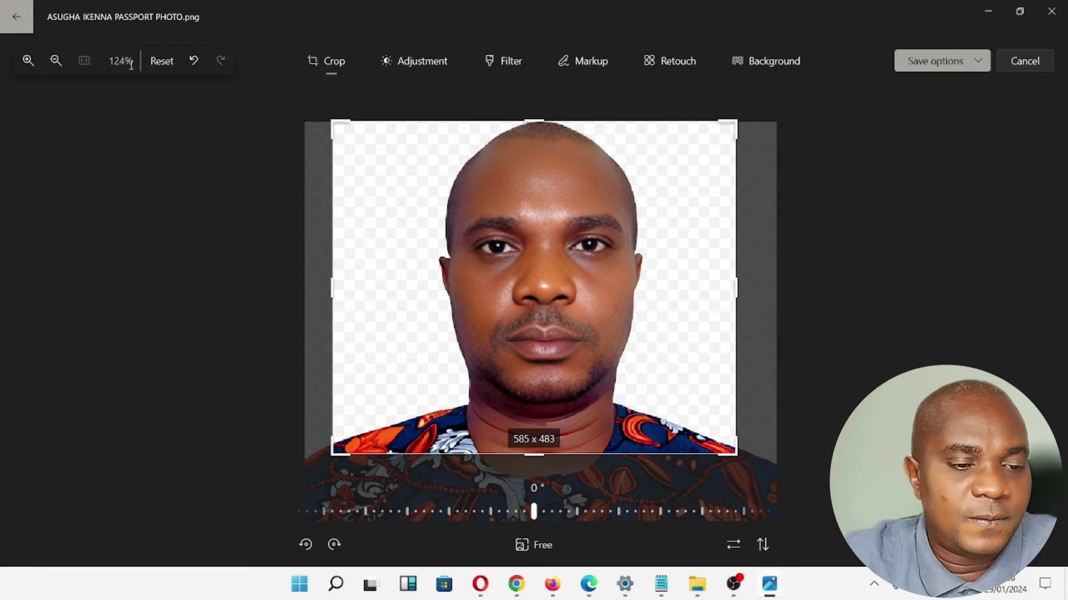
drag(547, 275, 567, 272)
scroll(609, 245, down, 2)
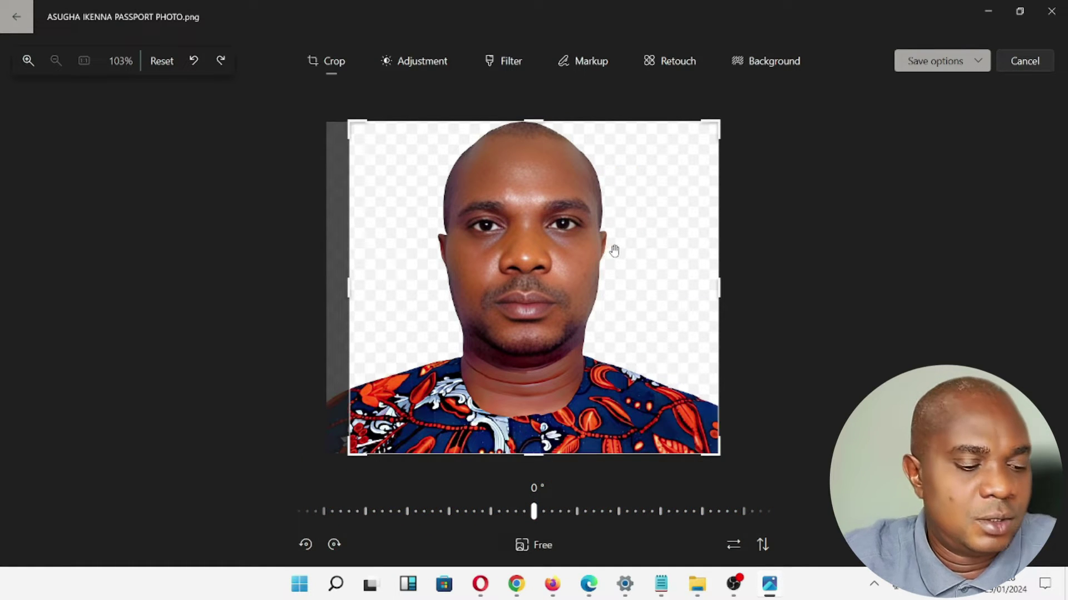
key(ctrl+z)
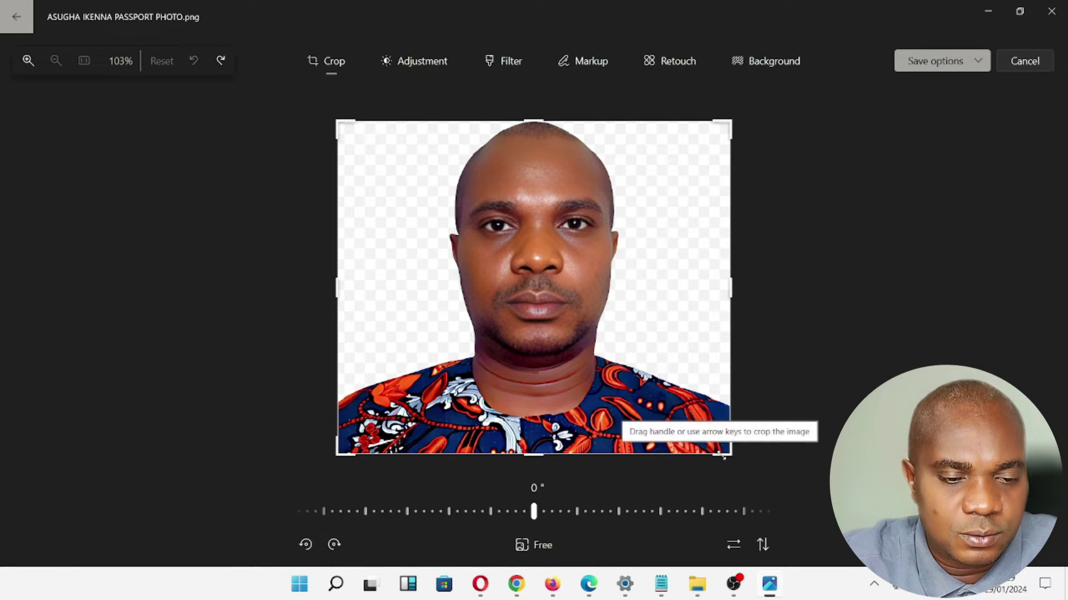
drag(729, 455, 751, 476)
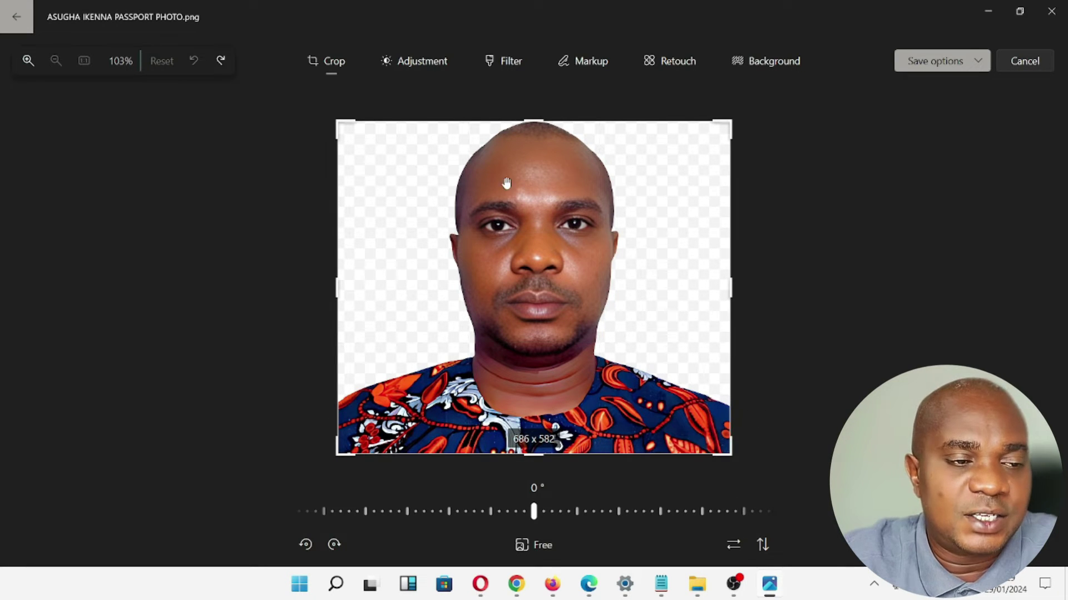
Step: Try the photo's brightness, exposure, contrast, highlights, shadows and vignette adjustments, undoing the changes
click(419, 66)
mouse_move(932, 182)
mouse_down()
mouse_move(978, 182)
mouse_move(918, 182)
mouse_move(933, 182)
mouse_up()
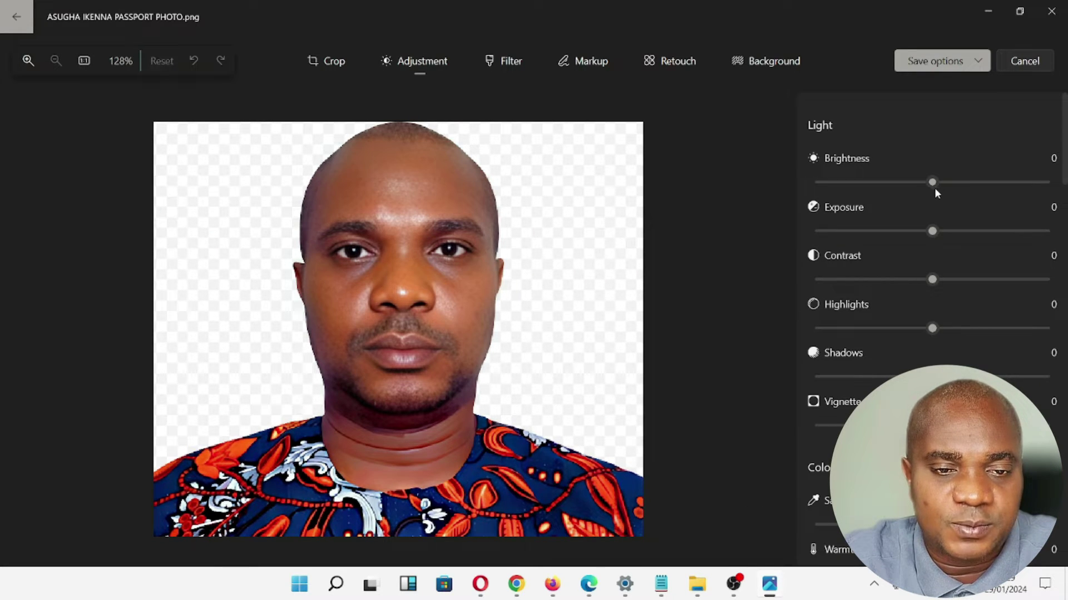
mouse_move(949, 231)
mouse_down()
mouse_move(996, 231)
mouse_move(934, 236)
mouse_up()
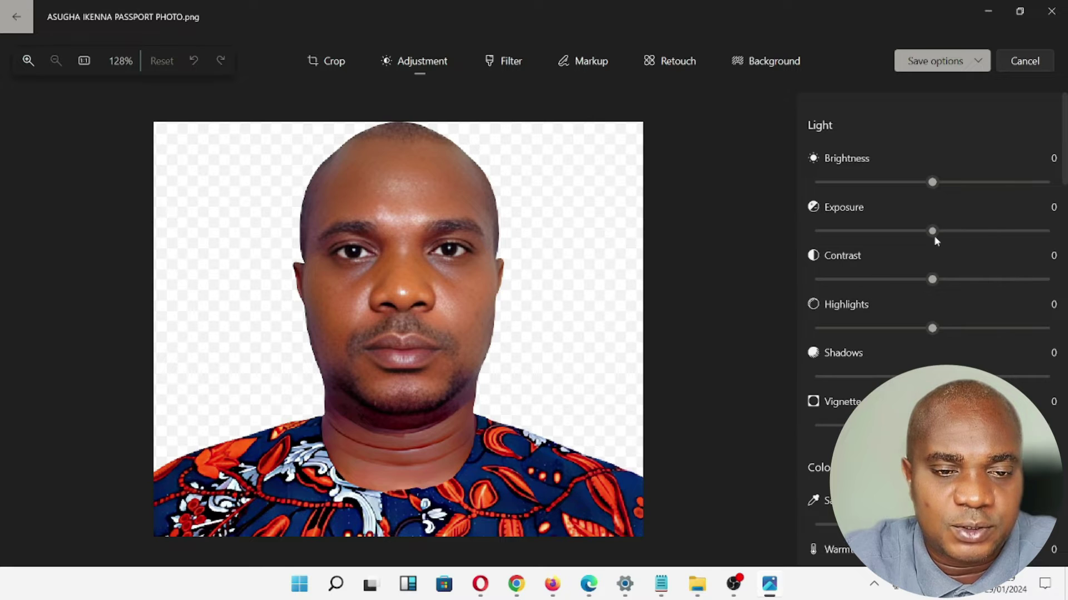
mouse_move(934, 281)
mouse_down()
mouse_move(1004, 281)
mouse_move(931, 289)
mouse_up()
click(929, 285)
drag(932, 329, 884, 326)
key(ctrl+z)
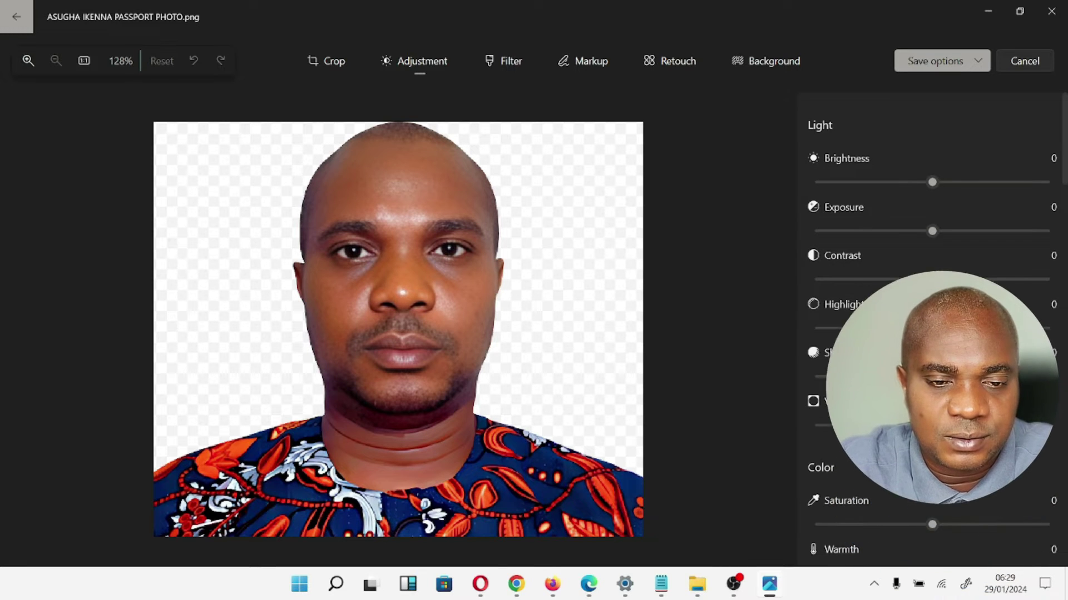
mouse_move(932, 376)
mouse_down()
mouse_move(1042, 376)
mouse_move(899, 379)
mouse_move(944, 377)
mouse_move(929, 379)
mouse_up()
key(ctrl+z)
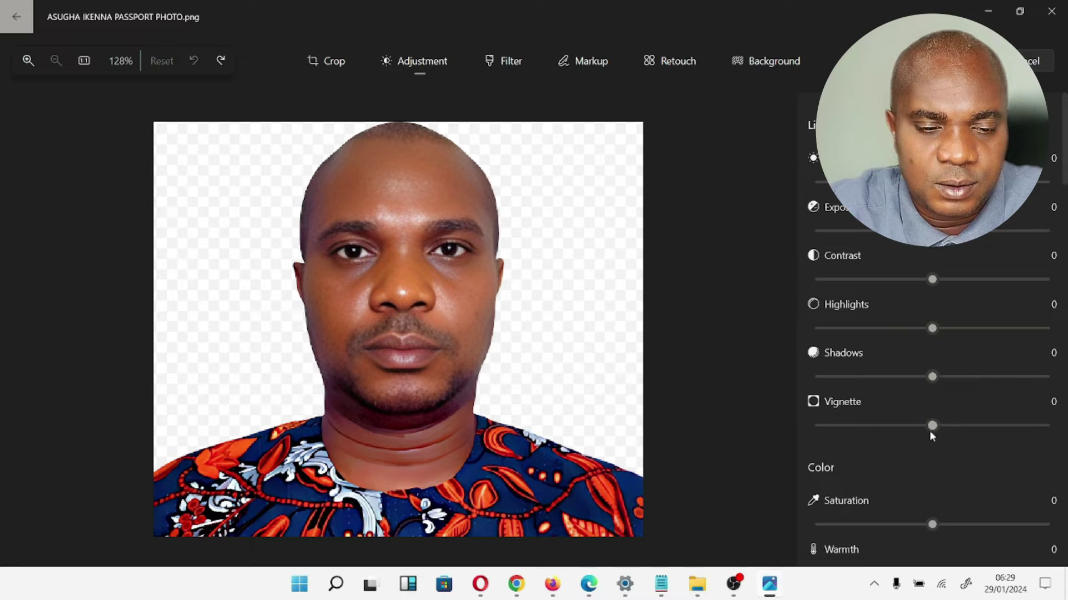
mouse_move(932, 426)
mouse_down()
mouse_move(1050, 426)
mouse_move(807, 424)
mouse_move(932, 426)
mouse_up()
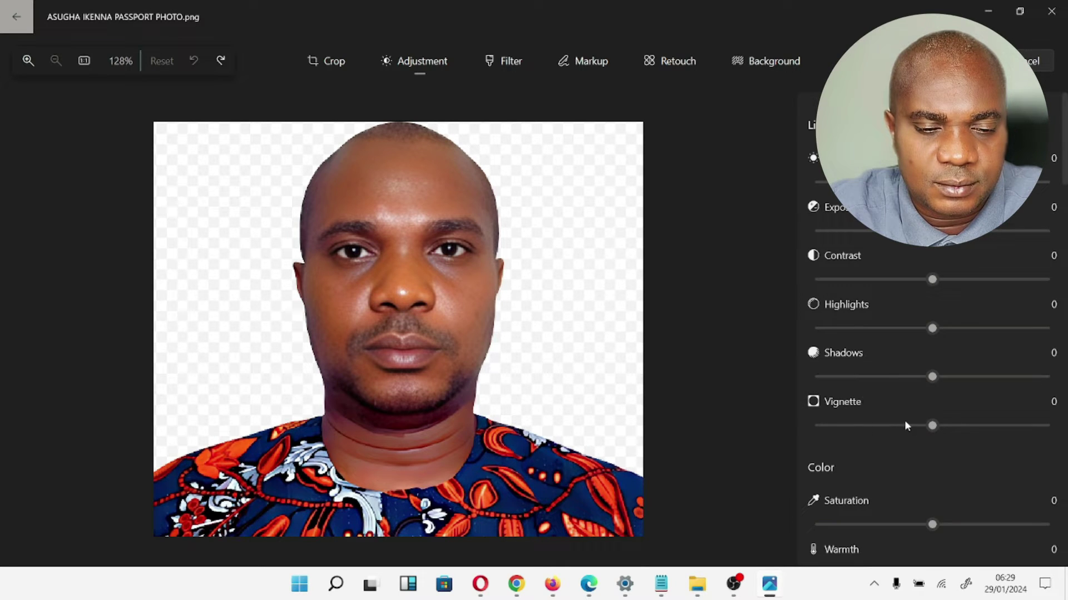
Step: Try the photo's saturation, warmth and tint adjustments, undoing the changes
scroll(905, 424, down, 2)
mouse_move(932, 433)
mouse_down()
mouse_move(1025, 438)
mouse_move(817, 442)
mouse_move(924, 439)
mouse_up()
key(ctrl+z)
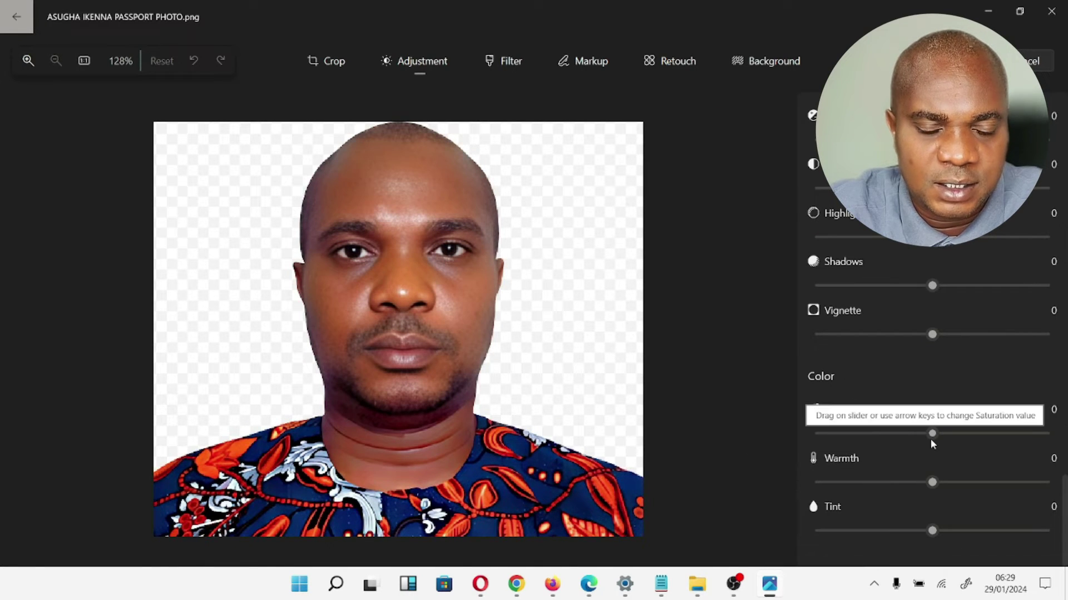
drag(1016, 484, 1041, 483)
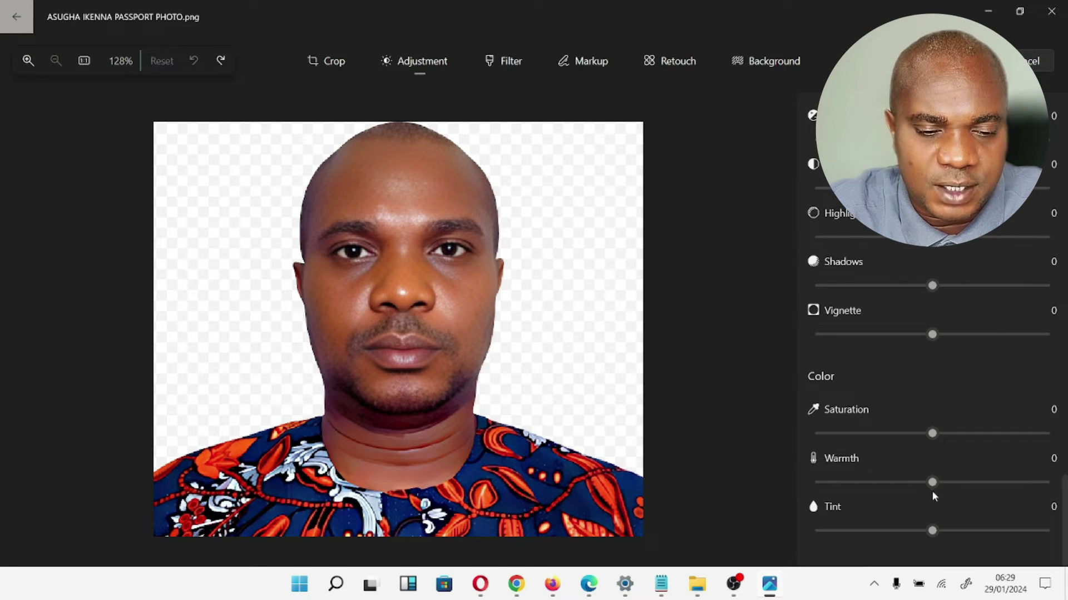
drag(928, 532, 836, 533)
key(ctrl+z)
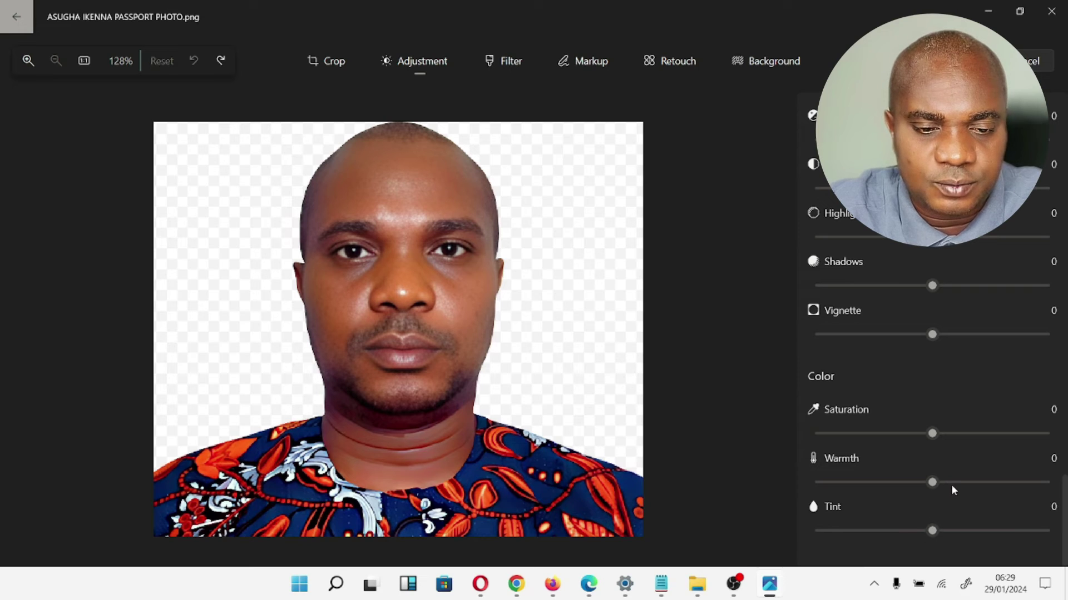
Step: Save a copy of the passport photo in the Documents folder as a .jpeg file named 1
scroll(940, 481, up, 2)
scroll(648, 301, up, 1)
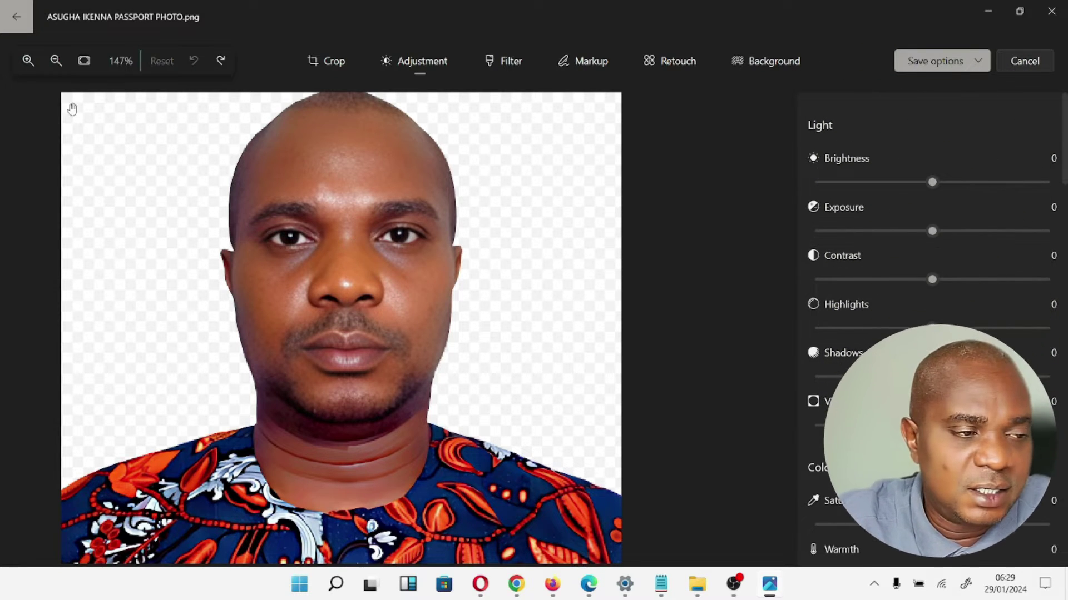
click(979, 64)
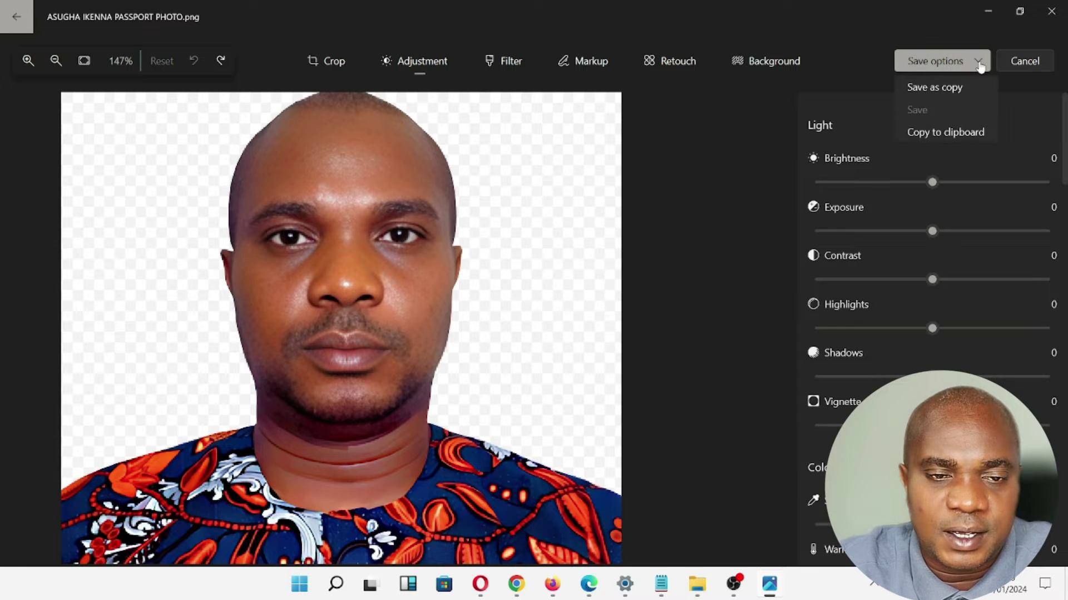
click(938, 93)
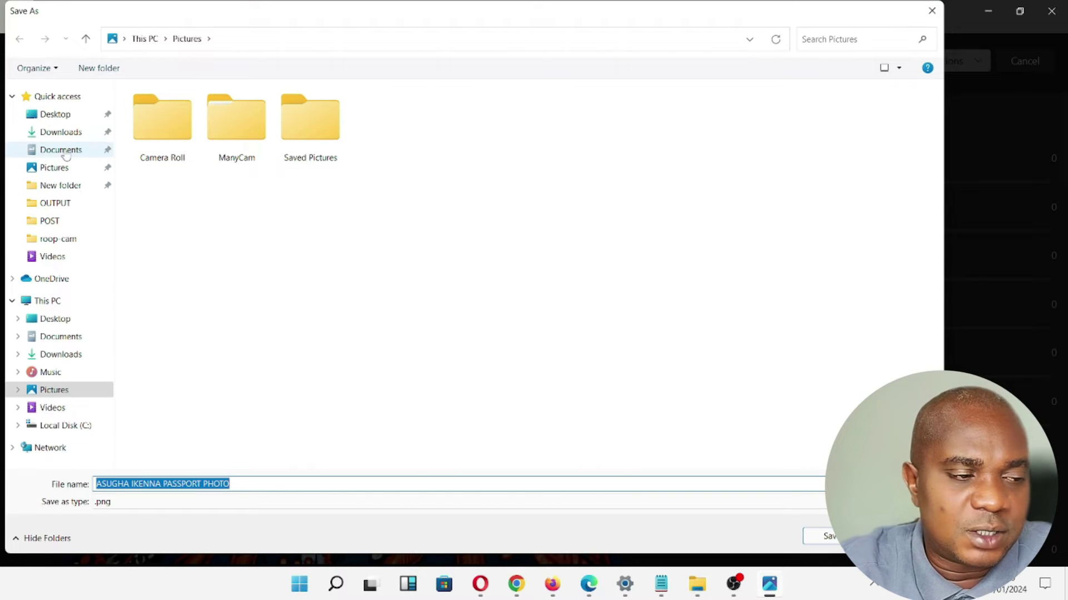
click(66, 153)
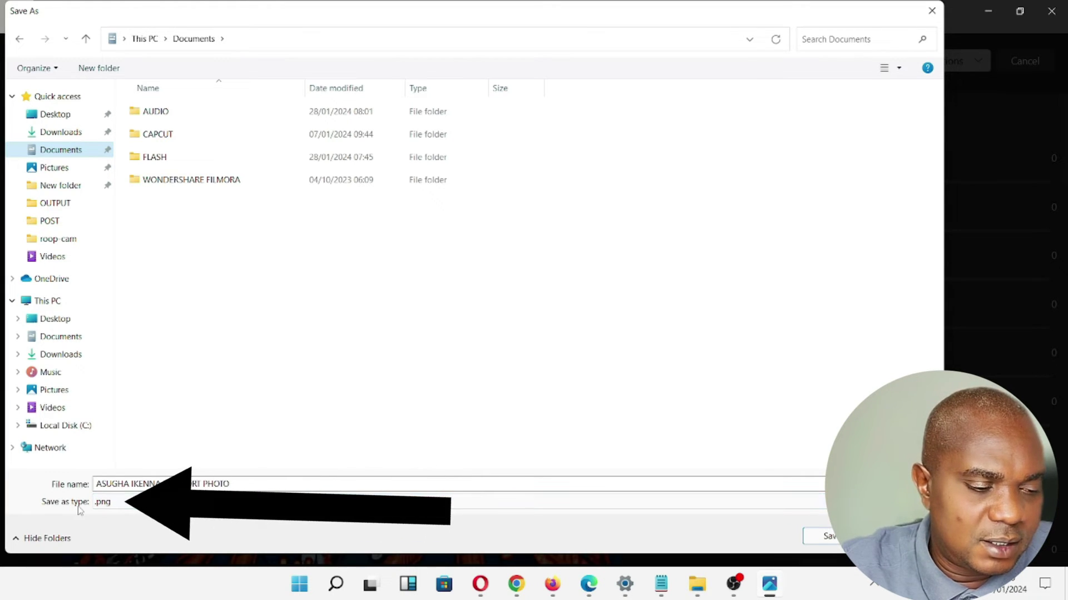
click(139, 503)
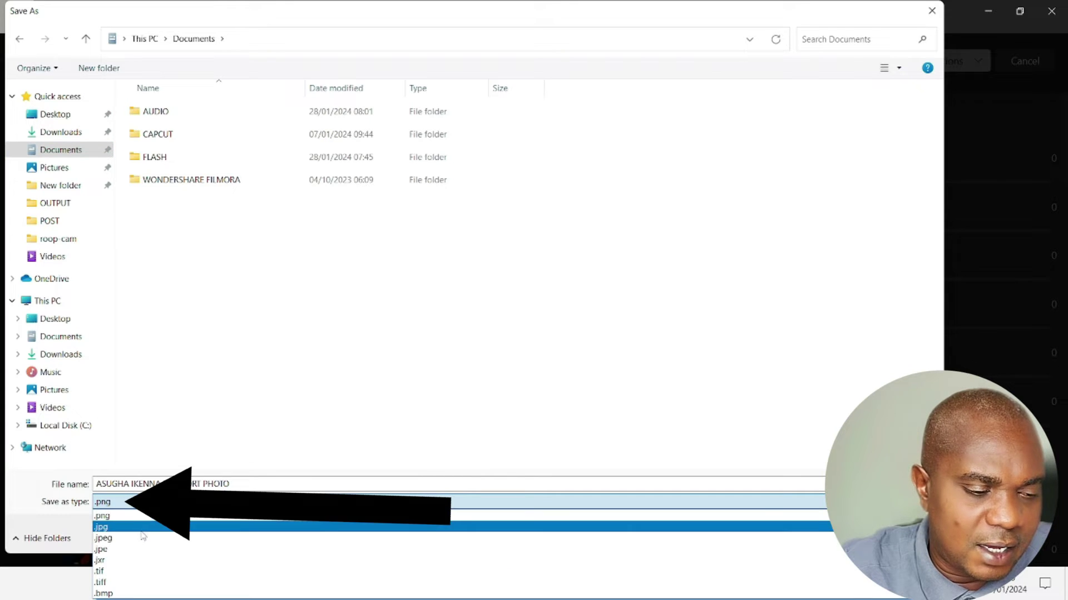
click(143, 537)
click(166, 483)
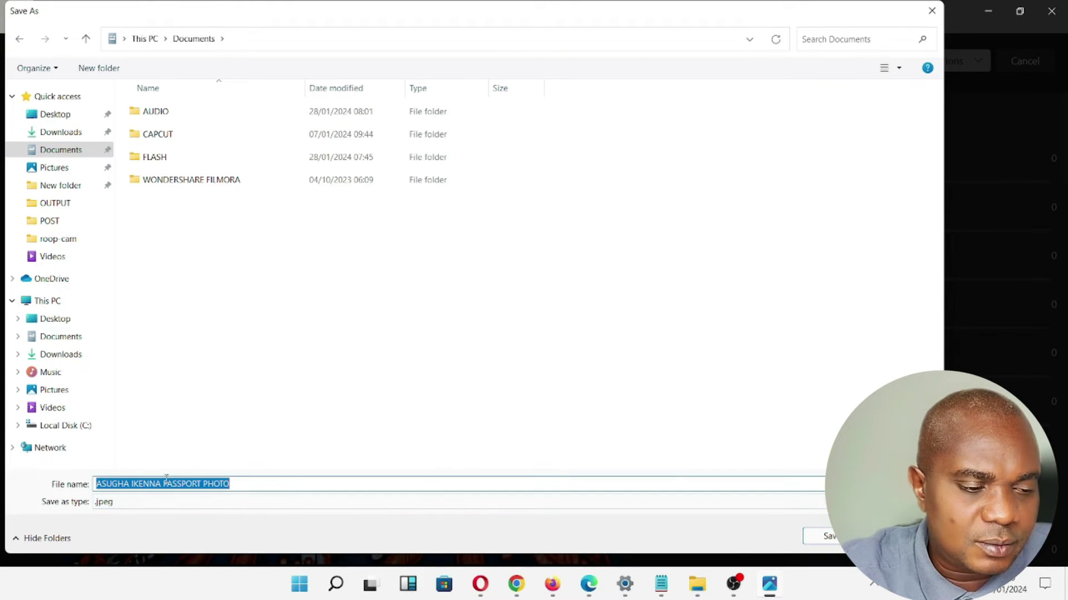
text(1)
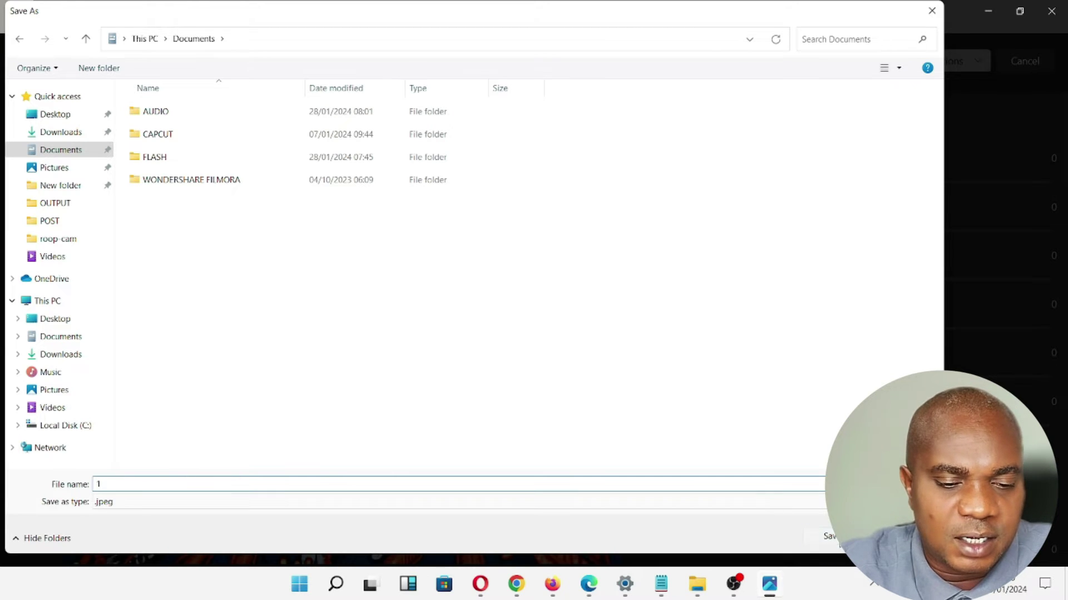
click(823, 538)
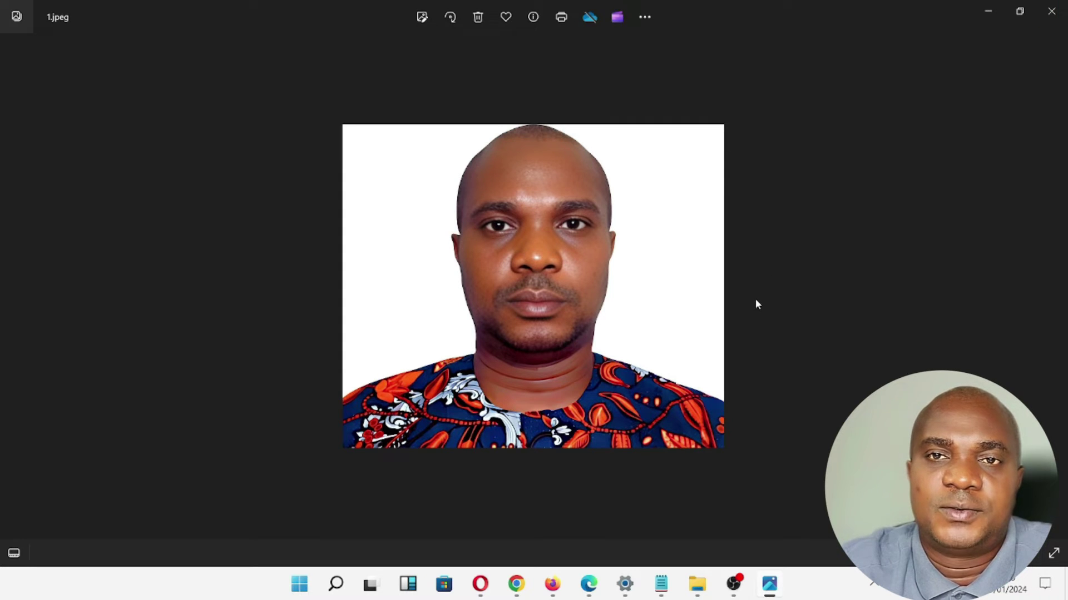
Step: Close the photo, open the saved image 1 from the Documents folder and inspect it up close
click(1051, 11)
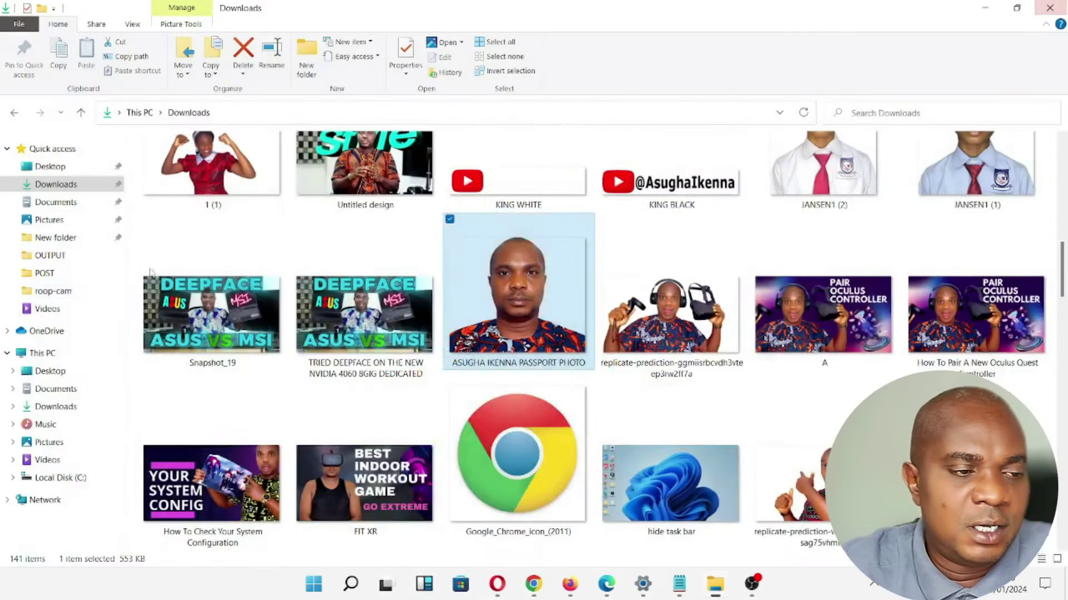
click(74, 206)
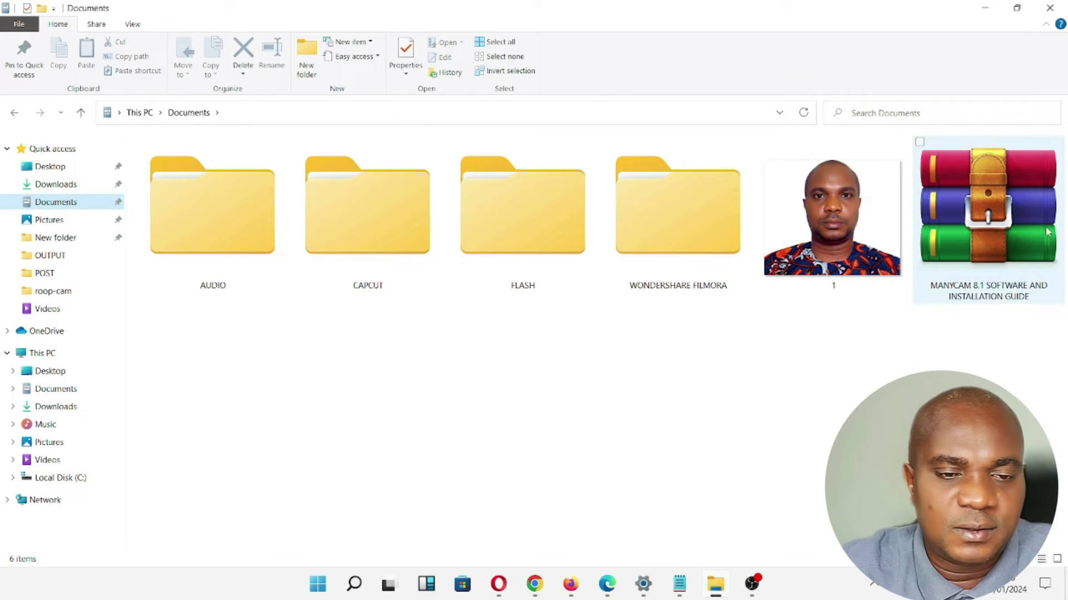
click(855, 238)
double_click(854, 236)
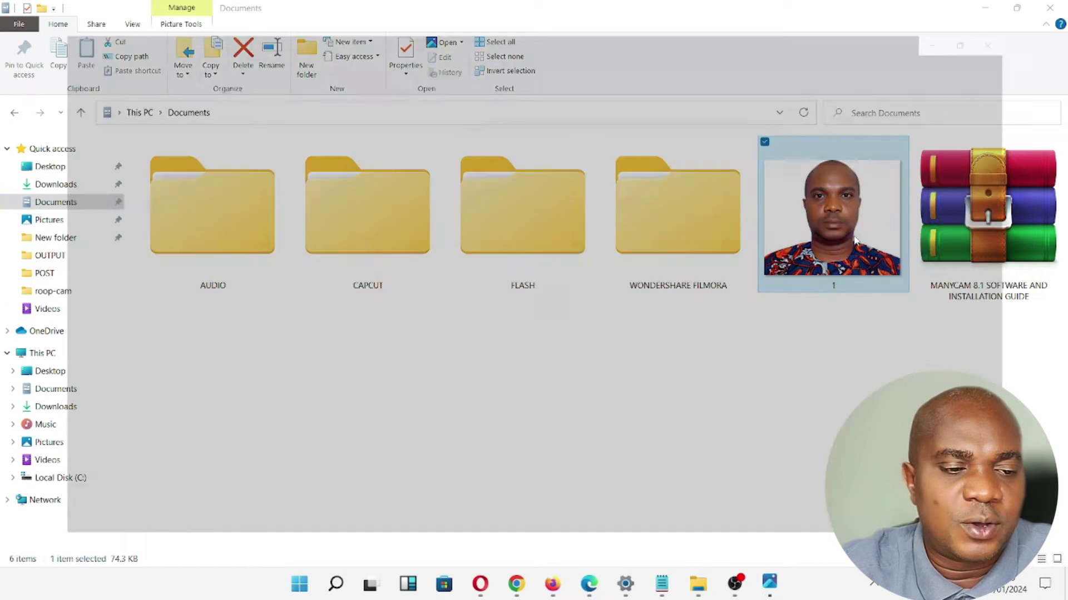
scroll(561, 336, up, 3)
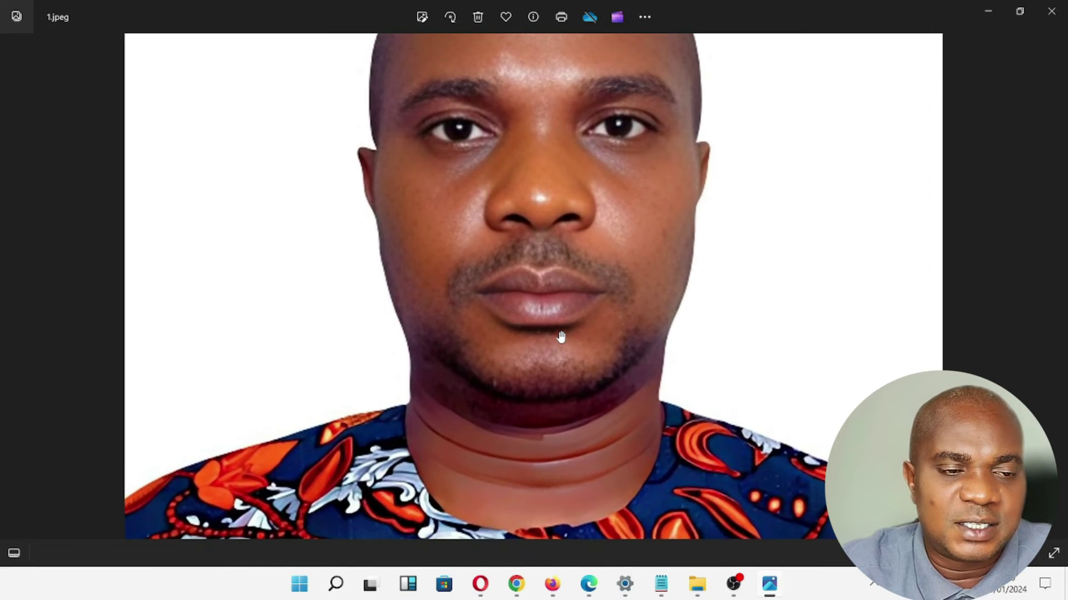
scroll(562, 400, down, 3)
click(1051, 11)
Step: Check the file type of image 1 in its file properties
right_click(843, 220)
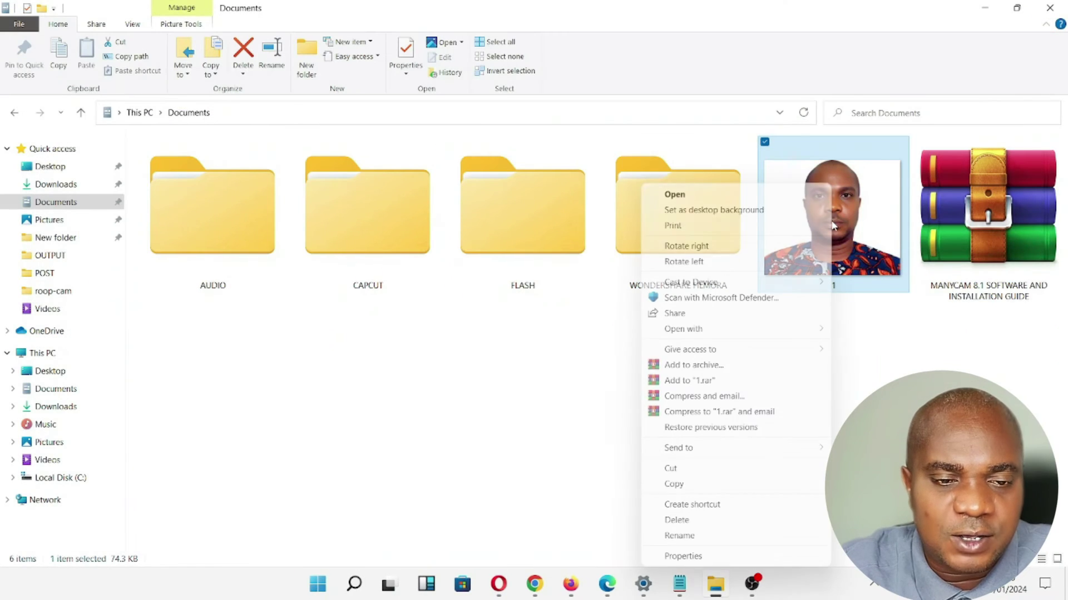
click(683, 557)
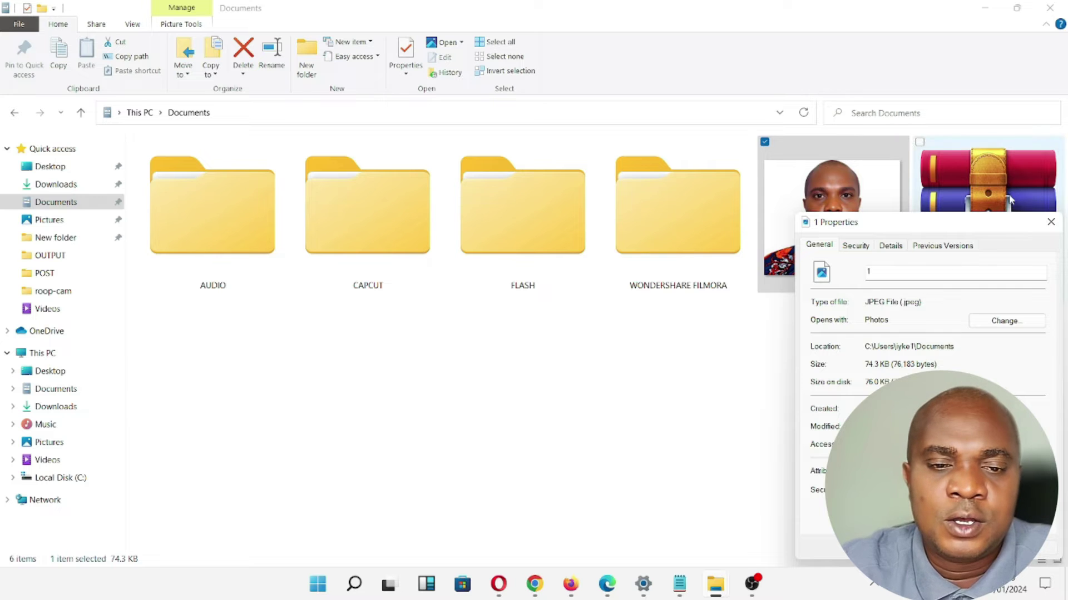
click(1051, 222)
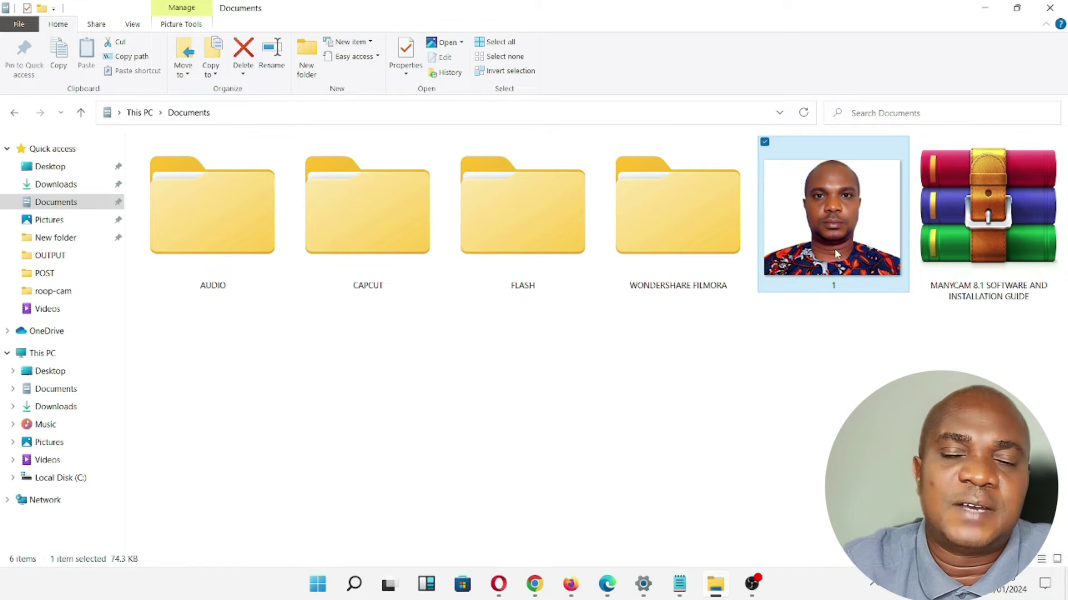
mouse_move(834, 253)
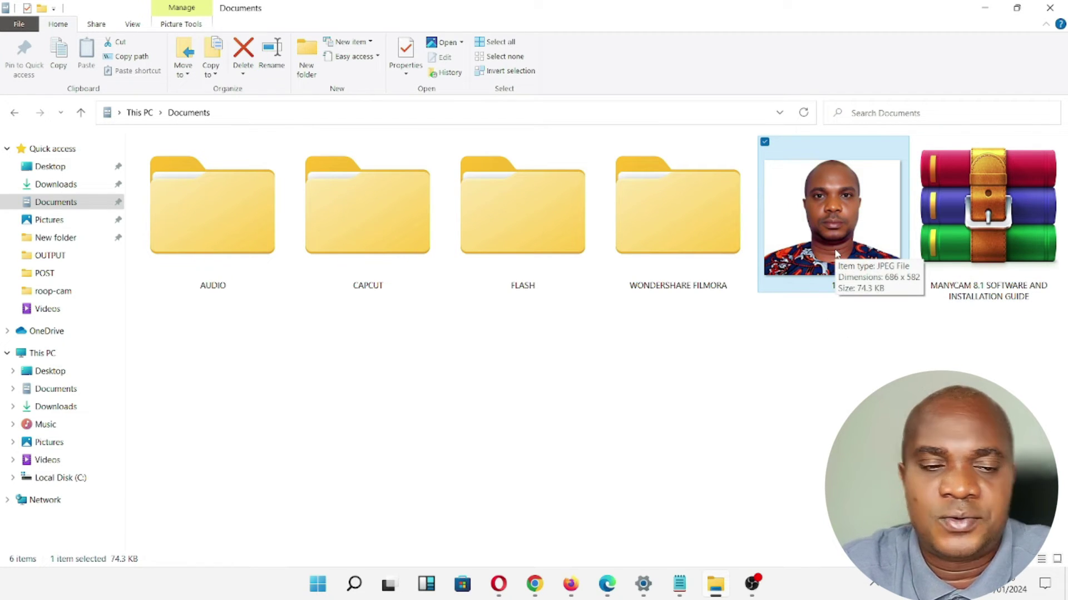
right_click(827, 219)
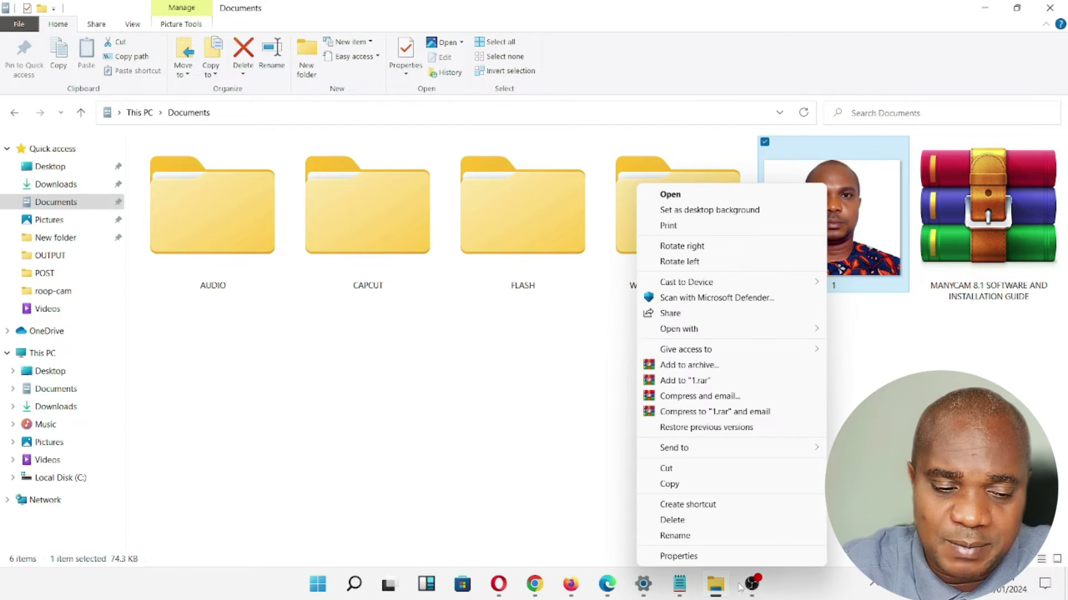
click(714, 556)
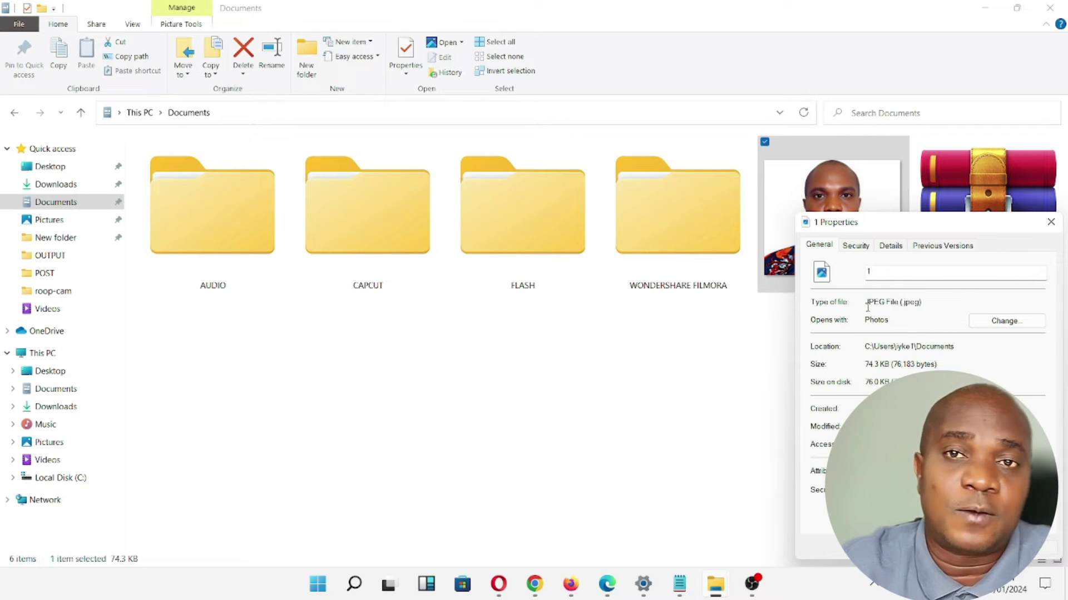
click(1051, 221)
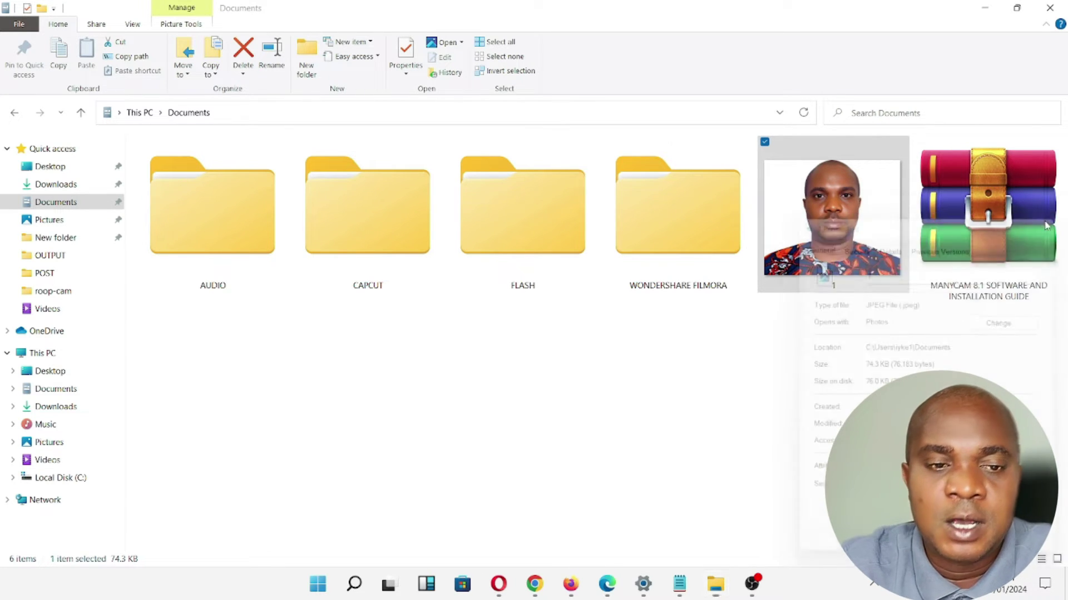
Step: View image 1 from the Documents folder with Photos and close it
mouse_move(832, 224)
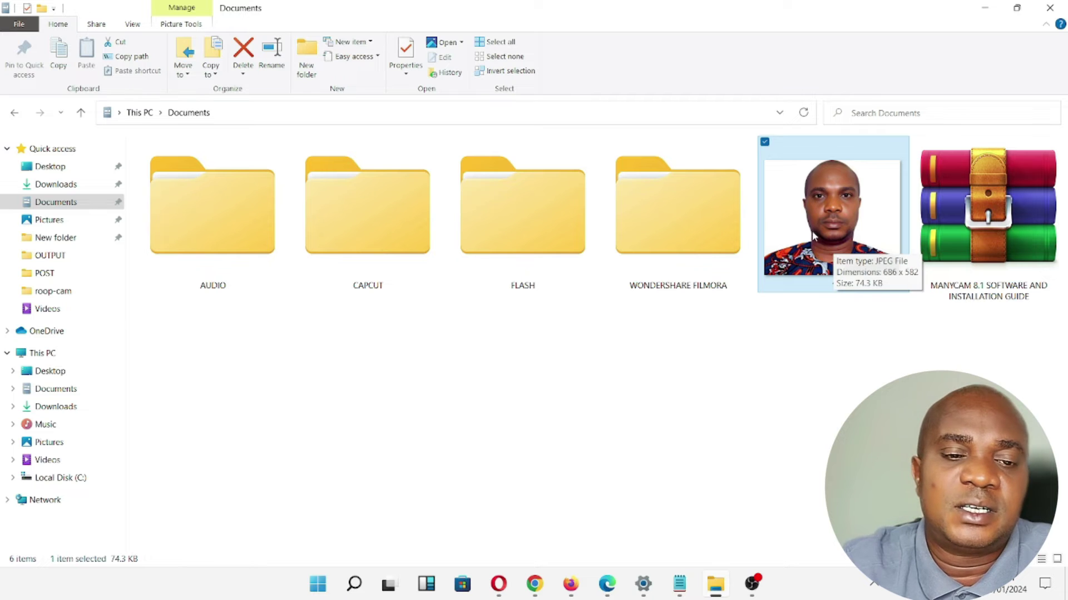
right_click(832, 211)
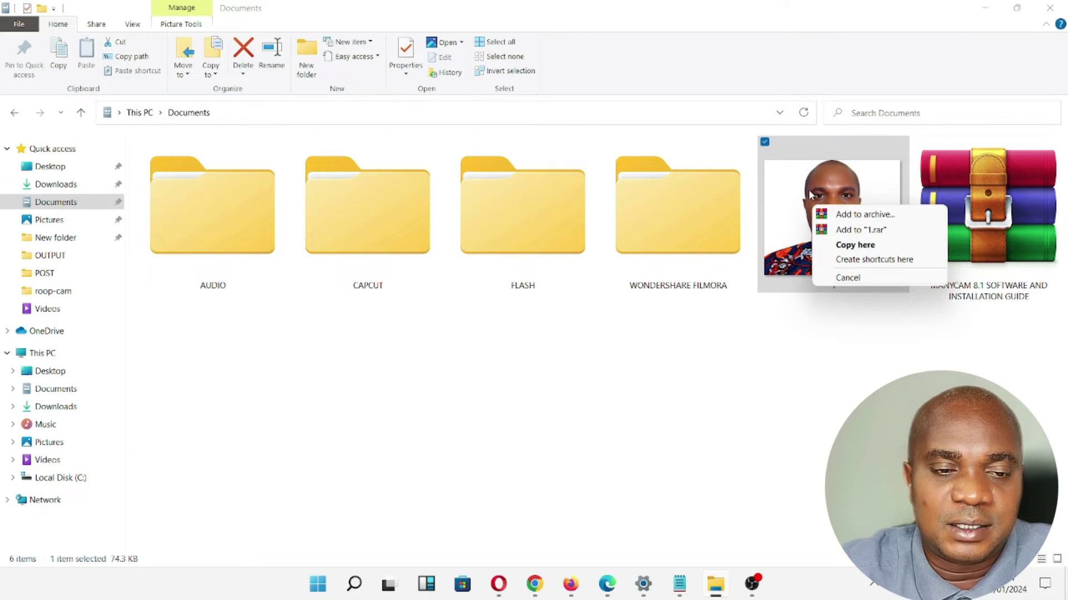
right_click(809, 192)
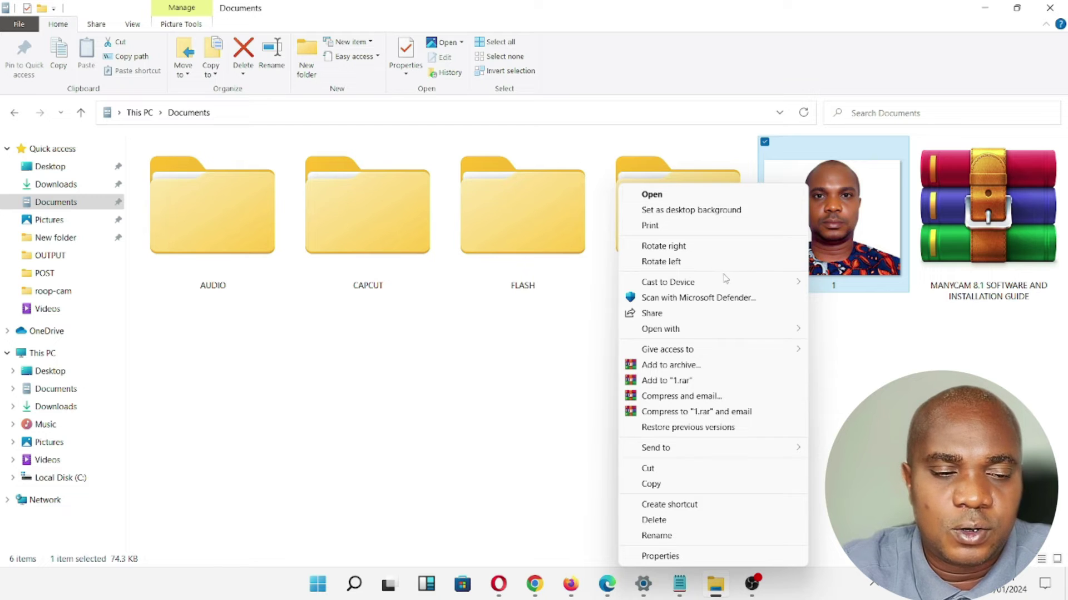
mouse_move(706, 334)
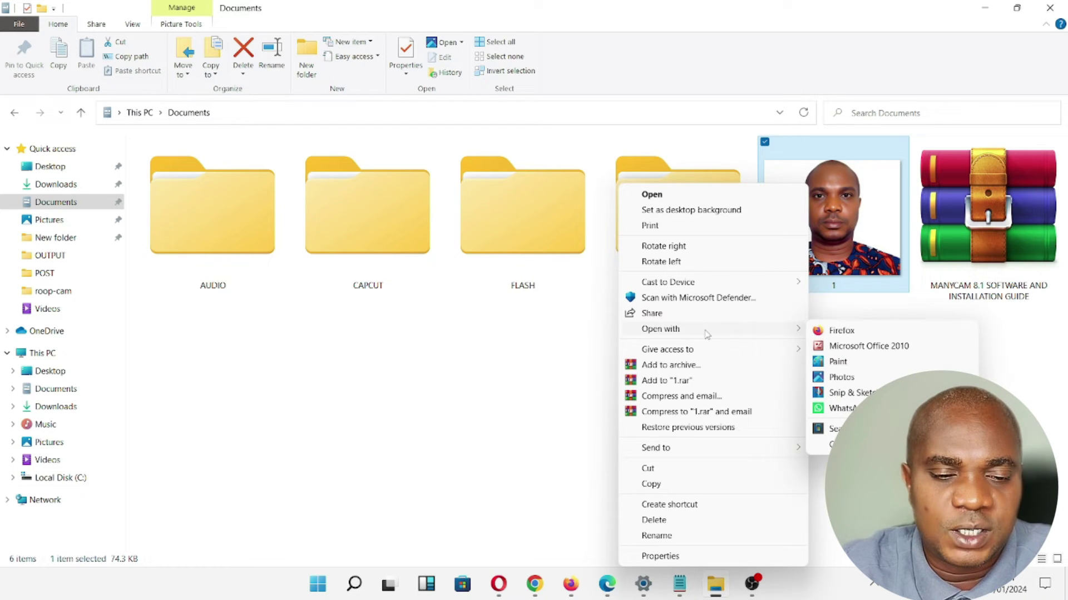
click(856, 378)
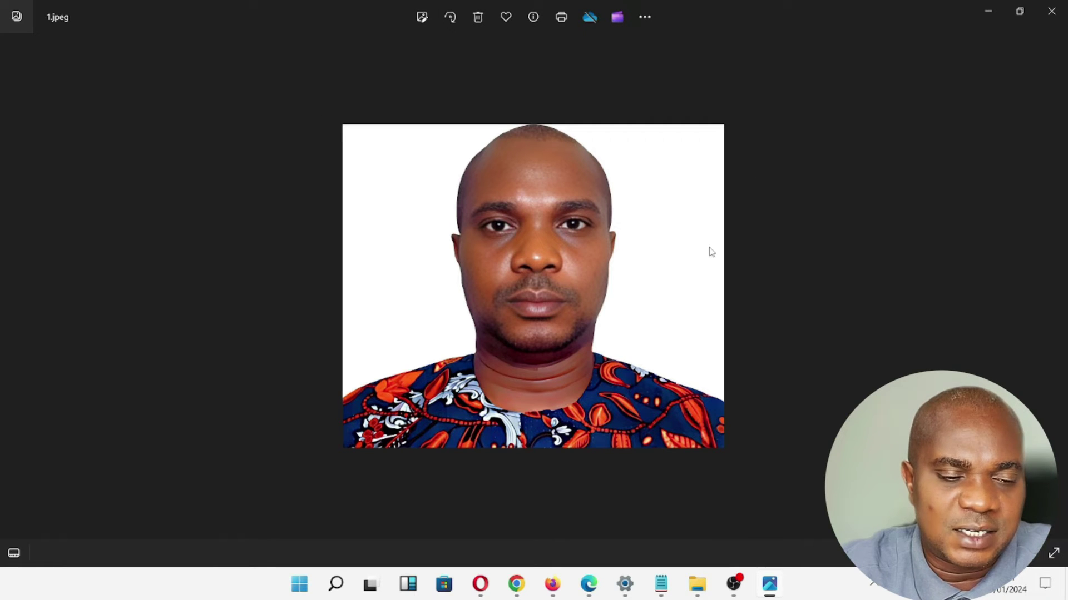
click(1051, 11)
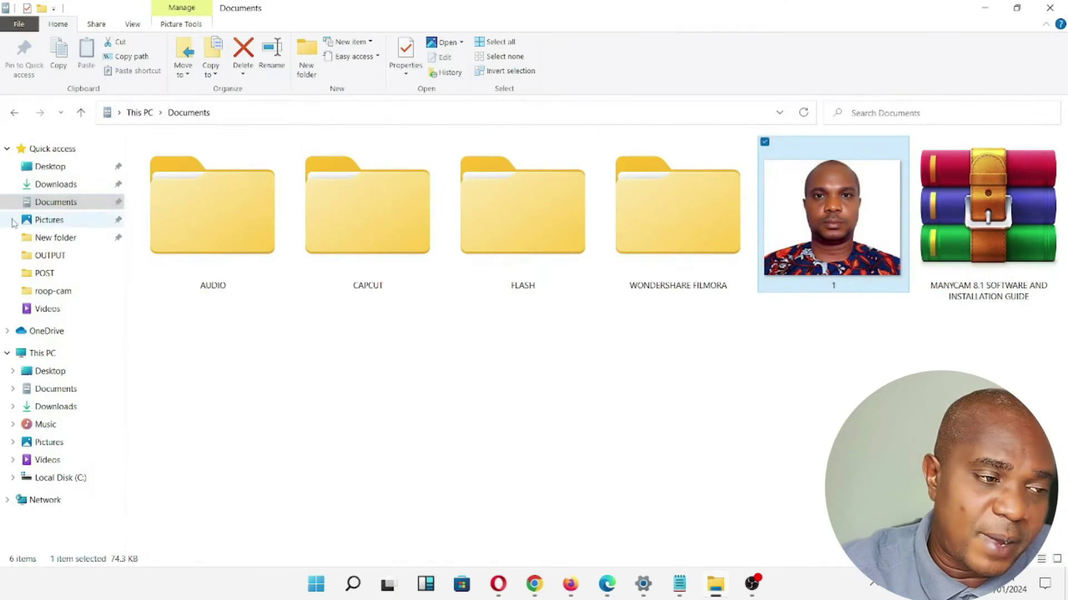
Step: View the original passport photo from the Downloads folder in Photos and close it
click(71, 184)
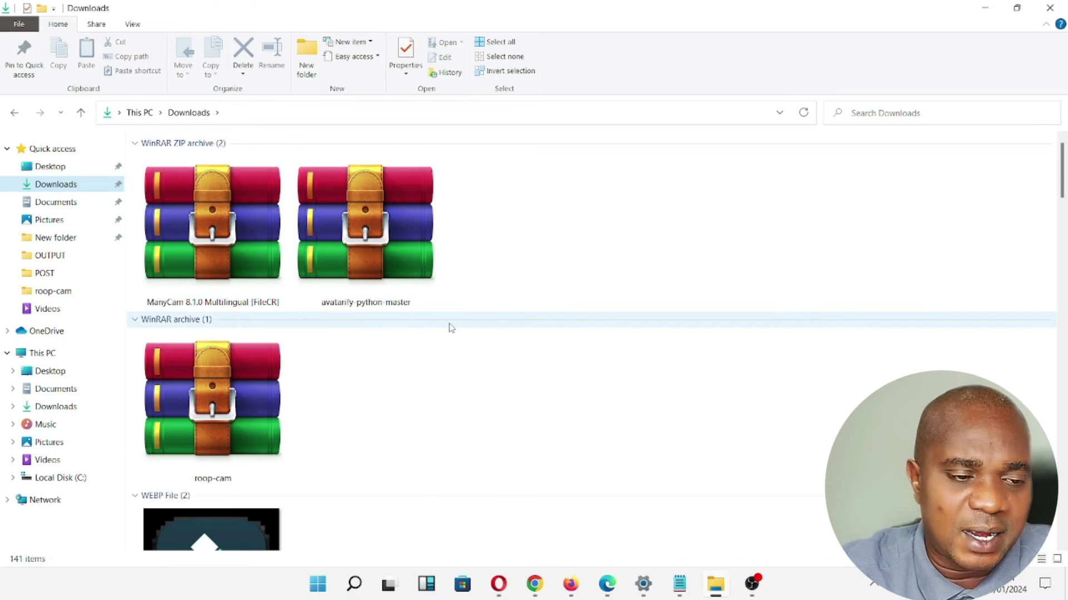
scroll(450, 329, down, 10)
click(522, 457)
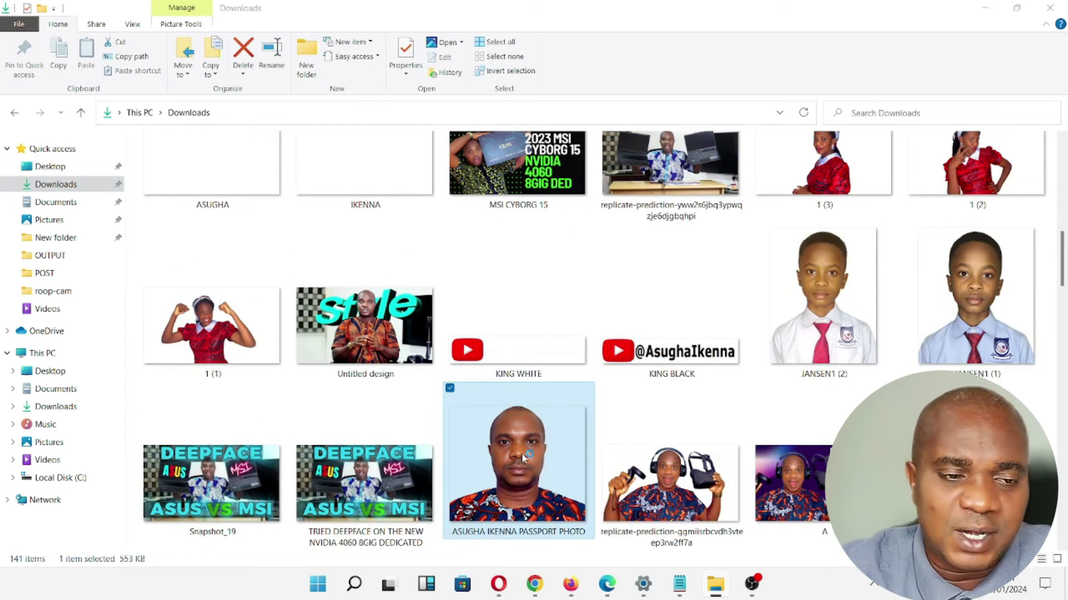
double_click(521, 453)
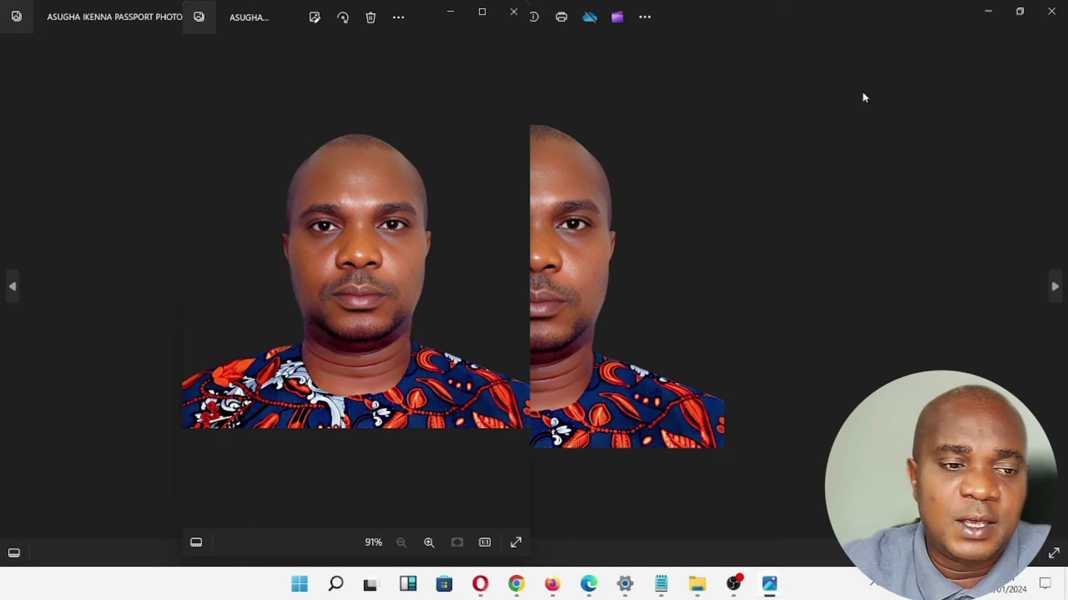
click(505, 11)
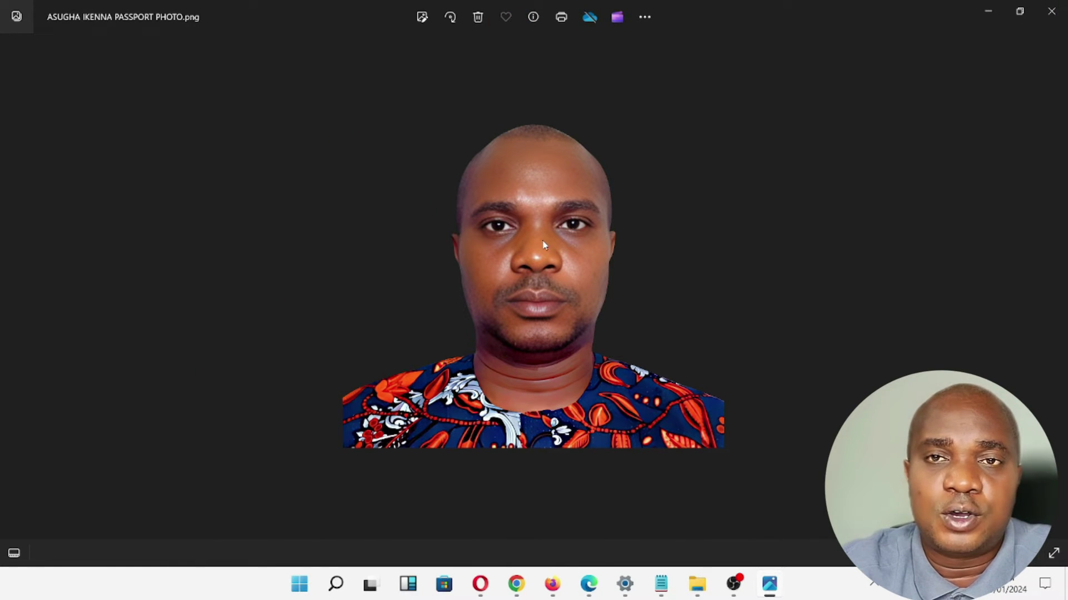
click(1051, 11)
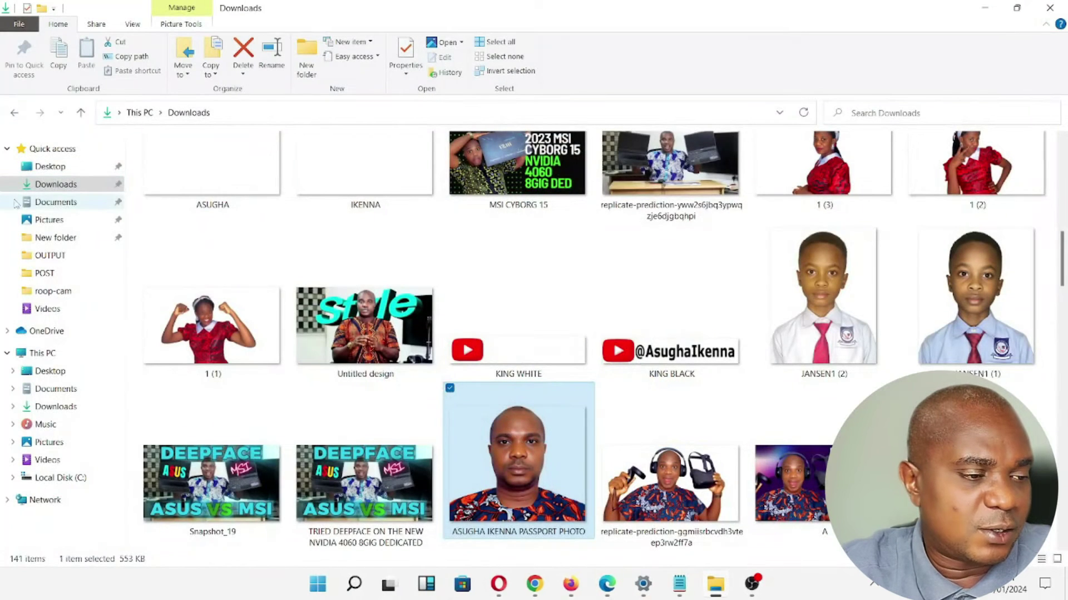
Step: Open image 1 from the Documents folder with Photos and switch to editing it
click(54, 203)
click(859, 257)
right_click(859, 257)
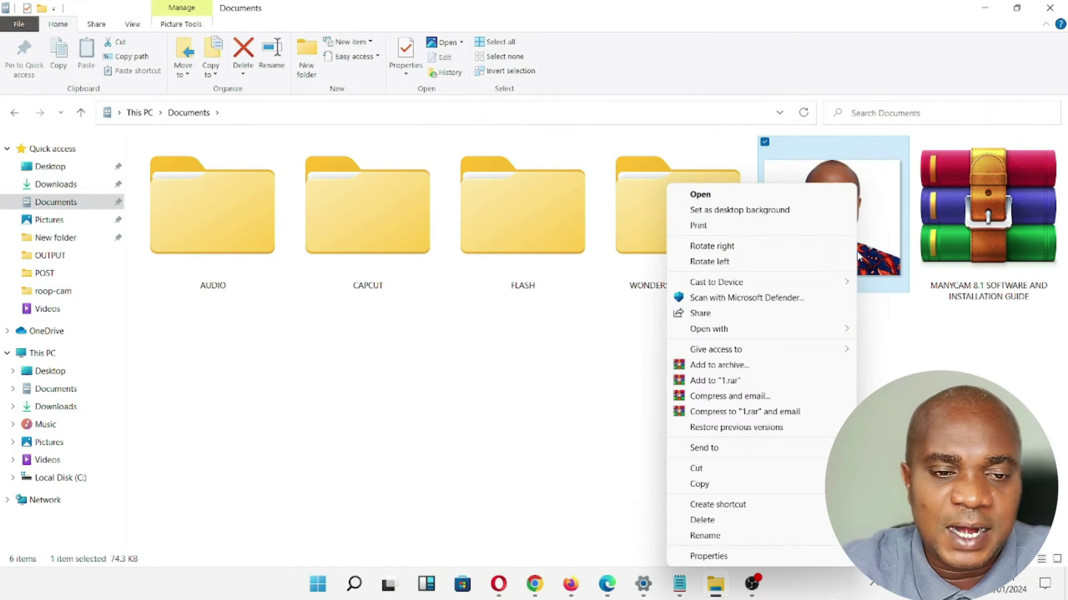
mouse_move(738, 334)
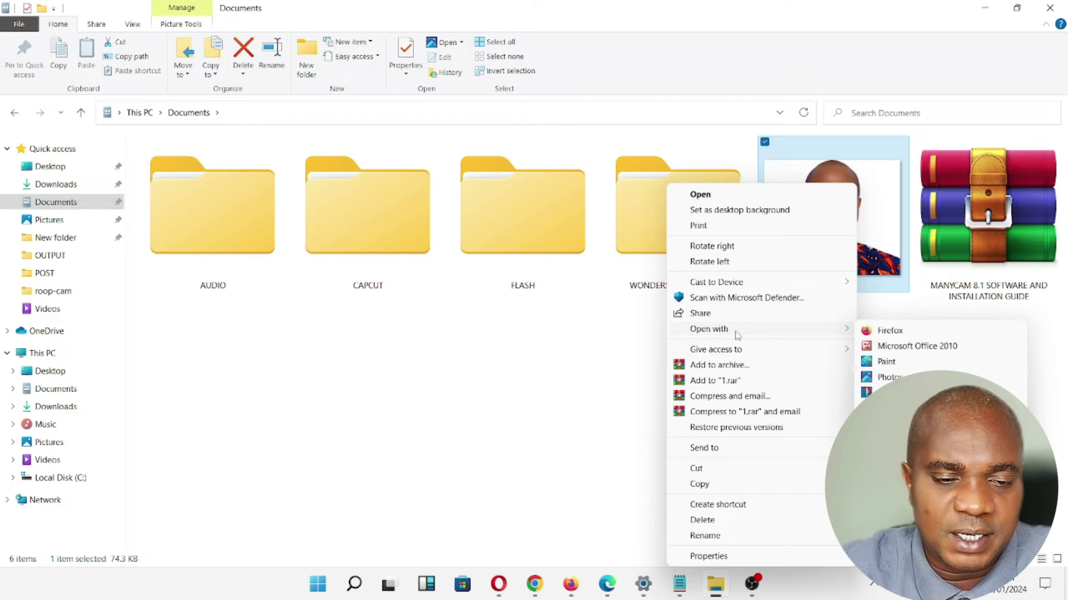
click(891, 377)
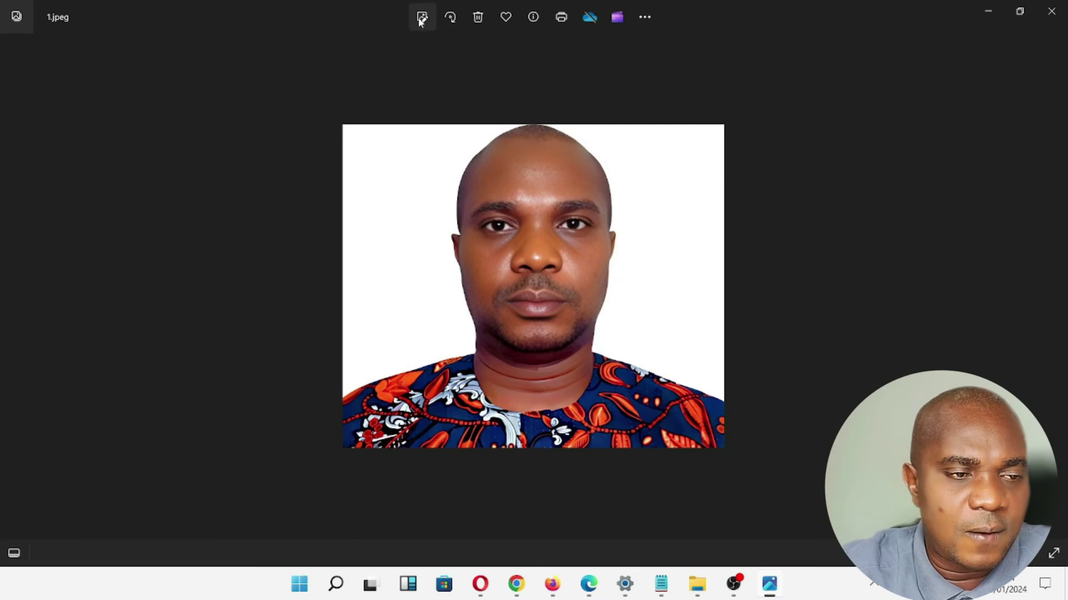
click(421, 17)
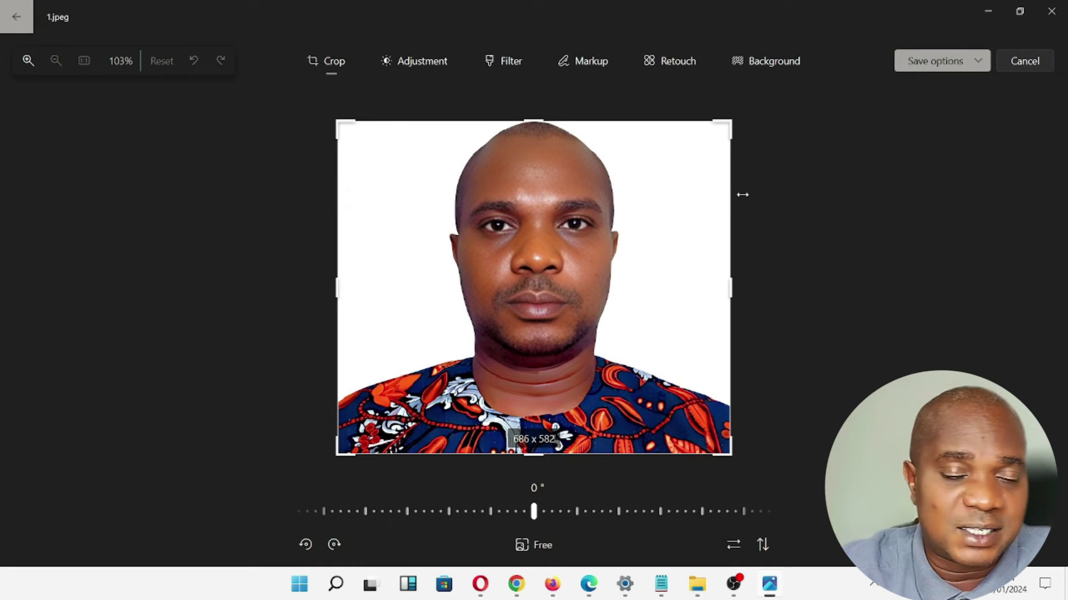
Step: Save a copy of the image in the Documents folder as a .png file named 2 WITH WHITE BACKGROUND and close the photo
click(977, 64)
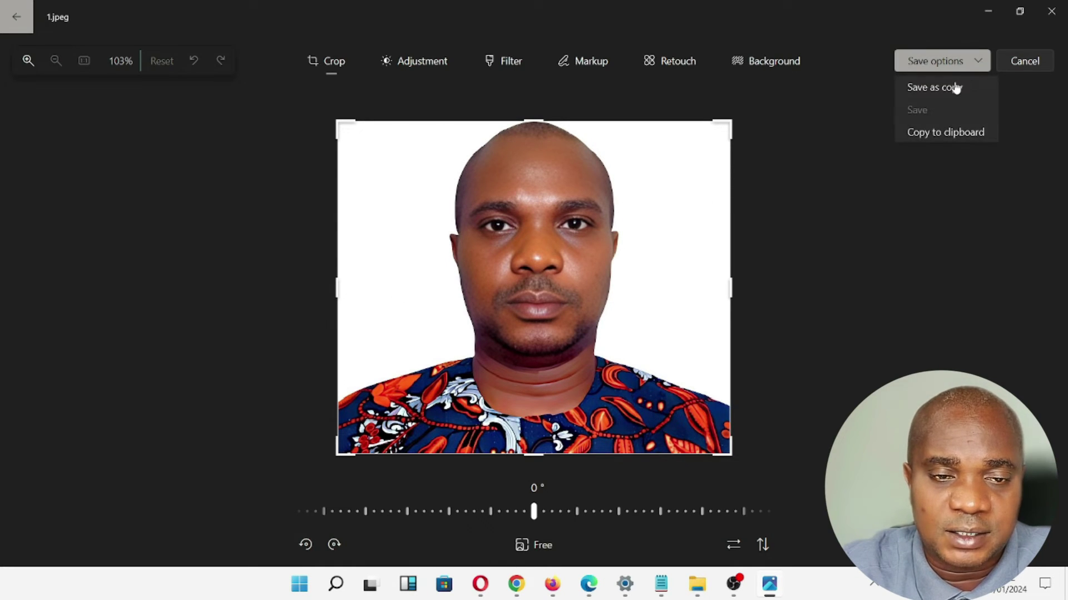
click(956, 88)
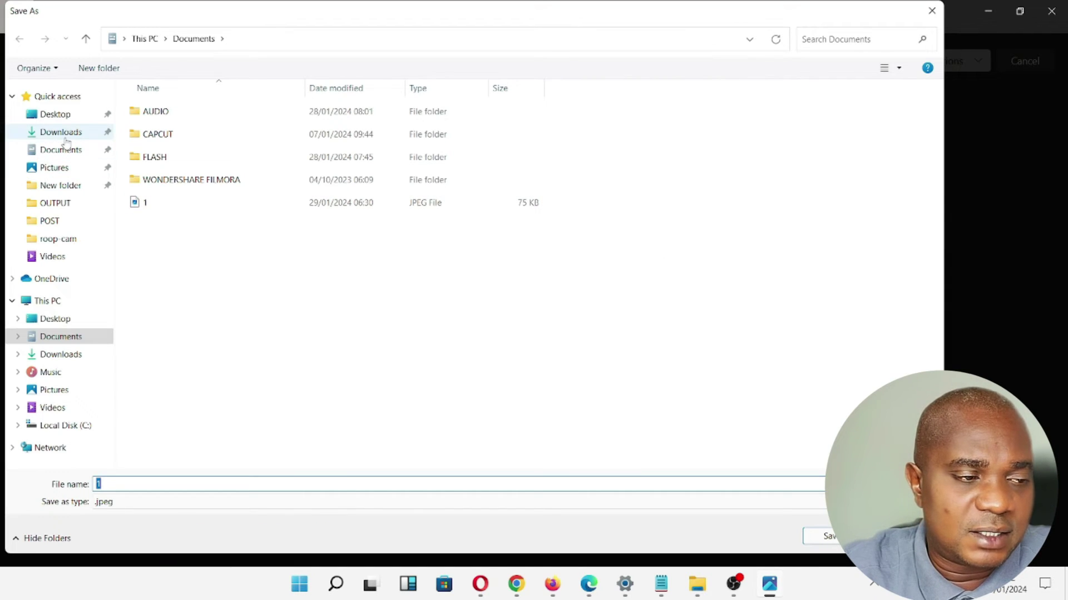
click(65, 136)
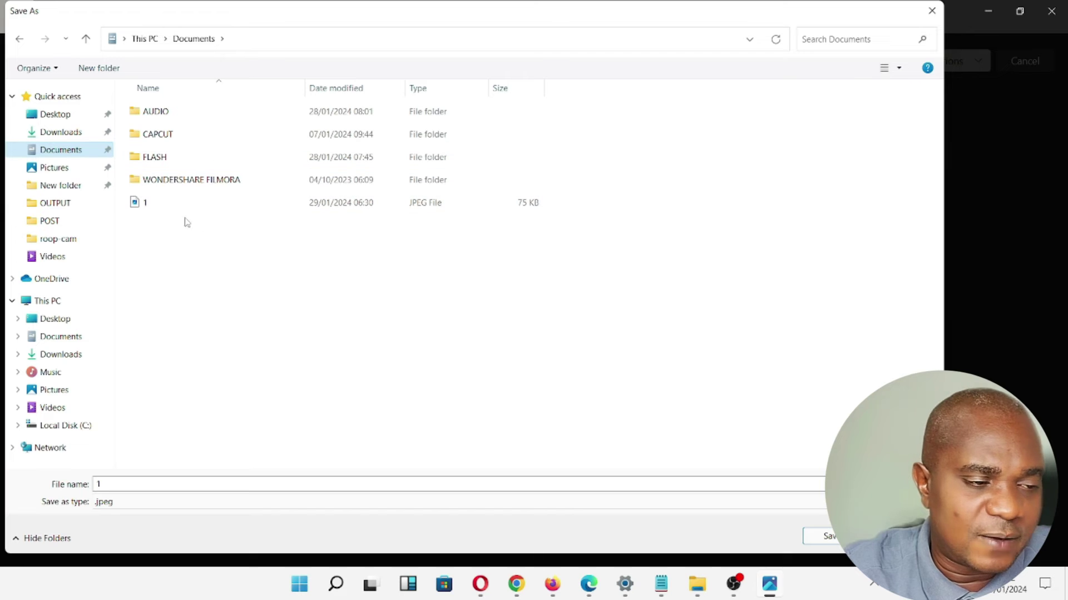
click(125, 483)
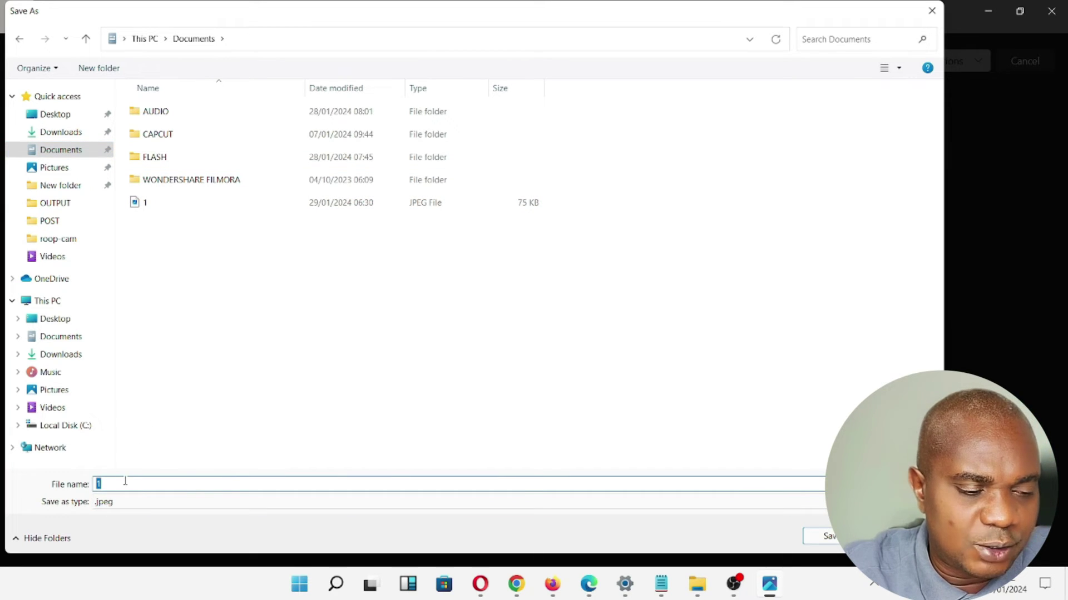
text(2 WIT)
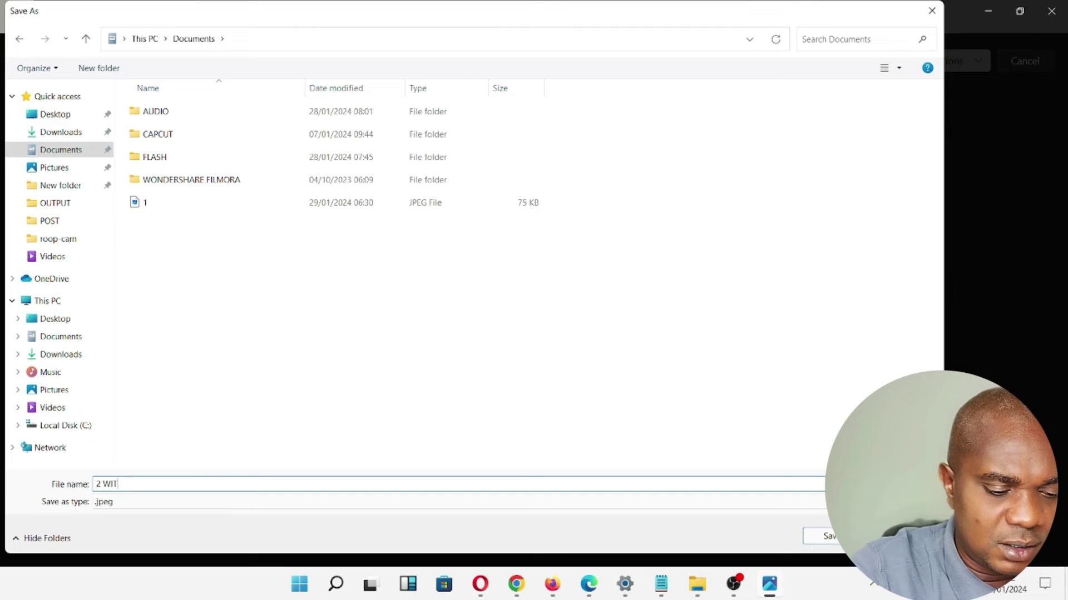
text(H WHITE BACKGROUND)
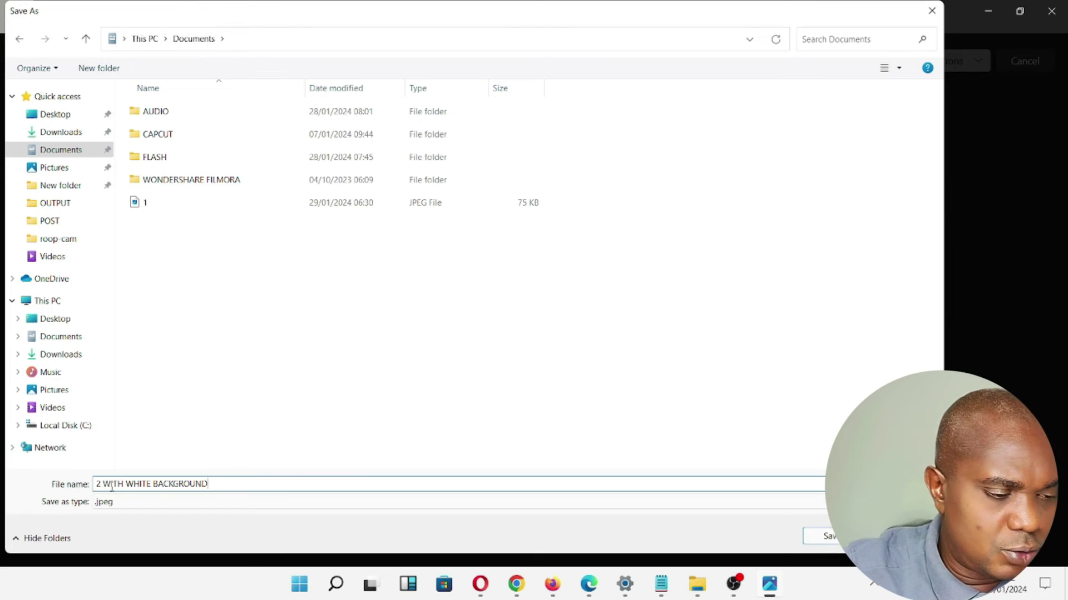
click(233, 504)
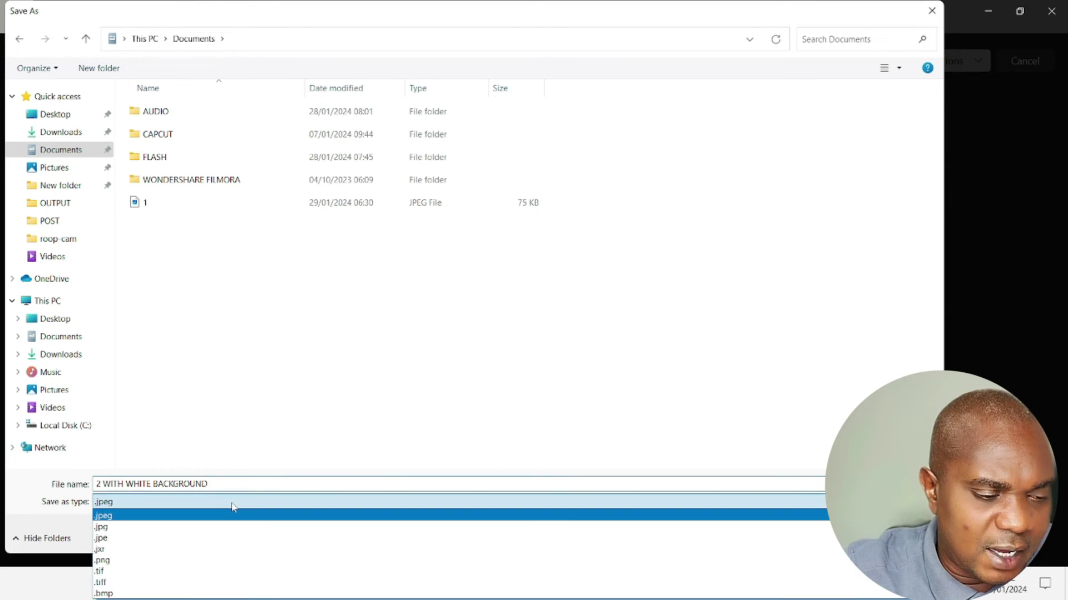
click(154, 564)
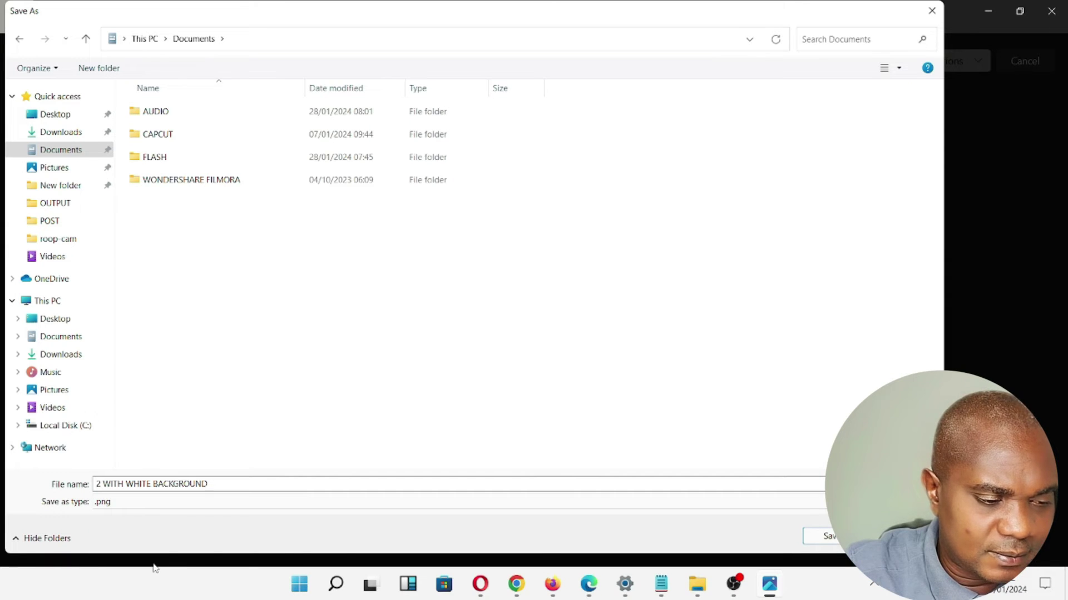
click(832, 538)
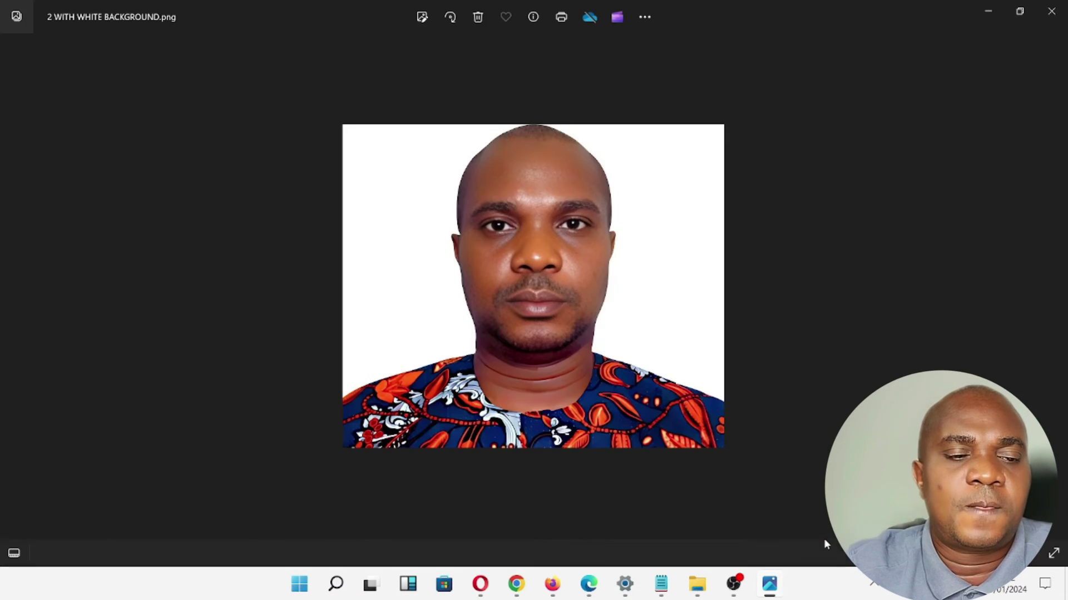
click(1051, 11)
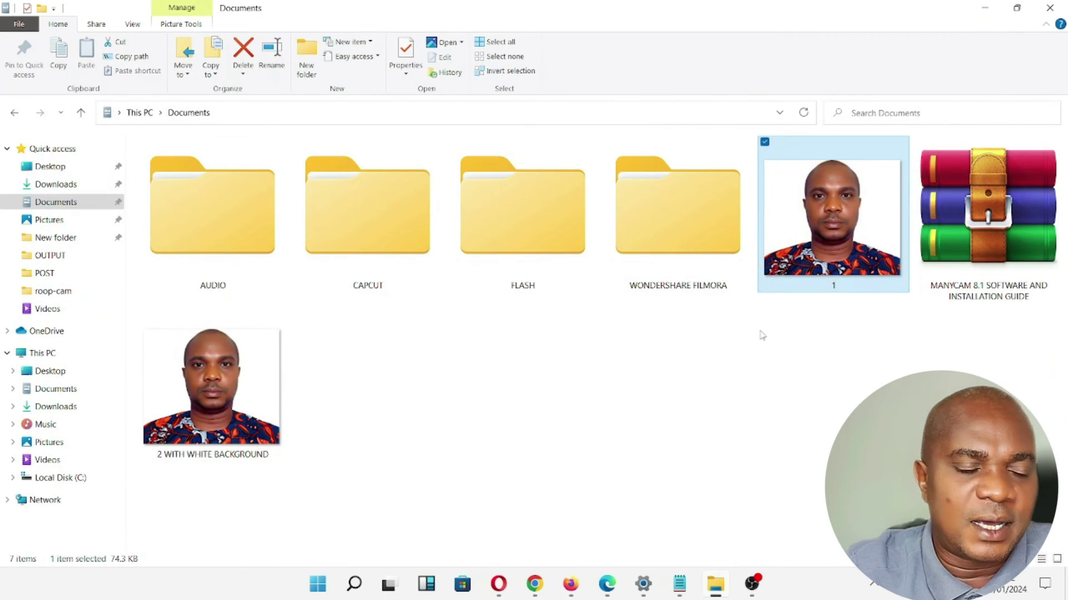
Step: Check the file type of 2 WITH WHITE BACKGROUND in its file properties
click(197, 416)
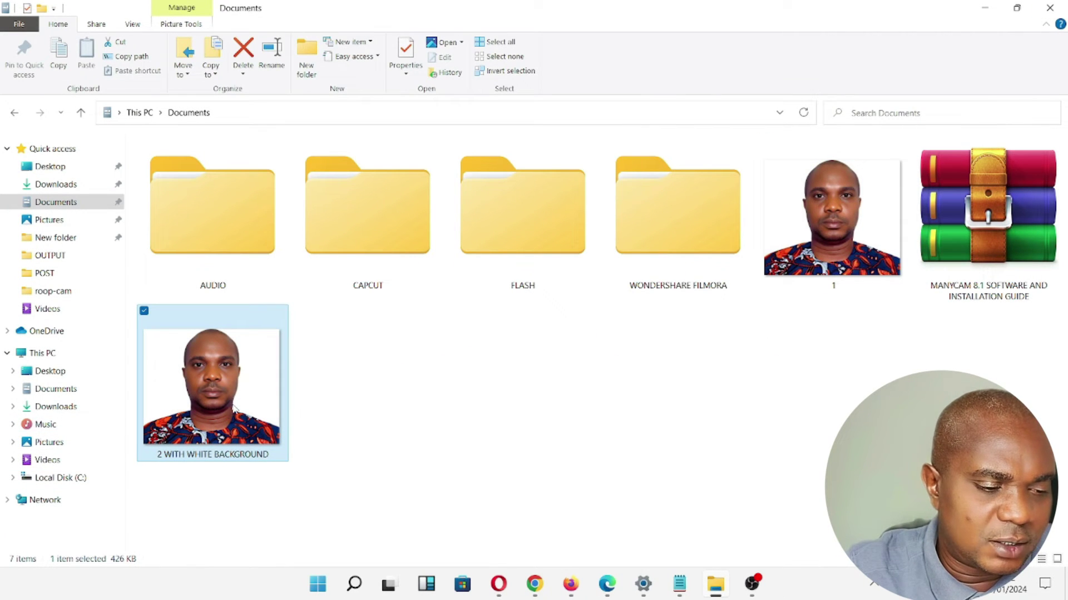
right_click(236, 402)
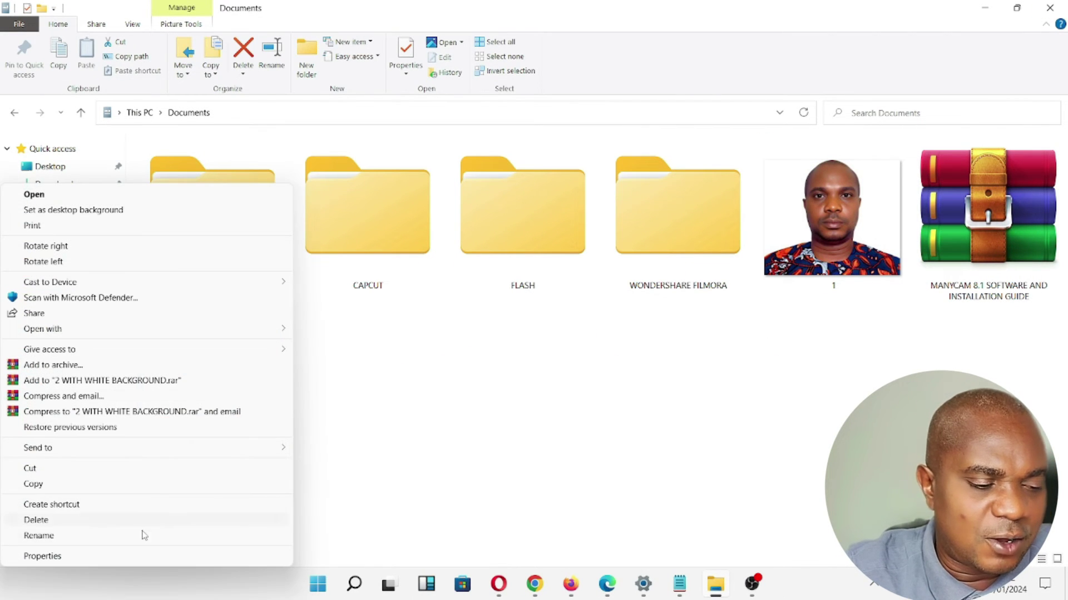
click(124, 557)
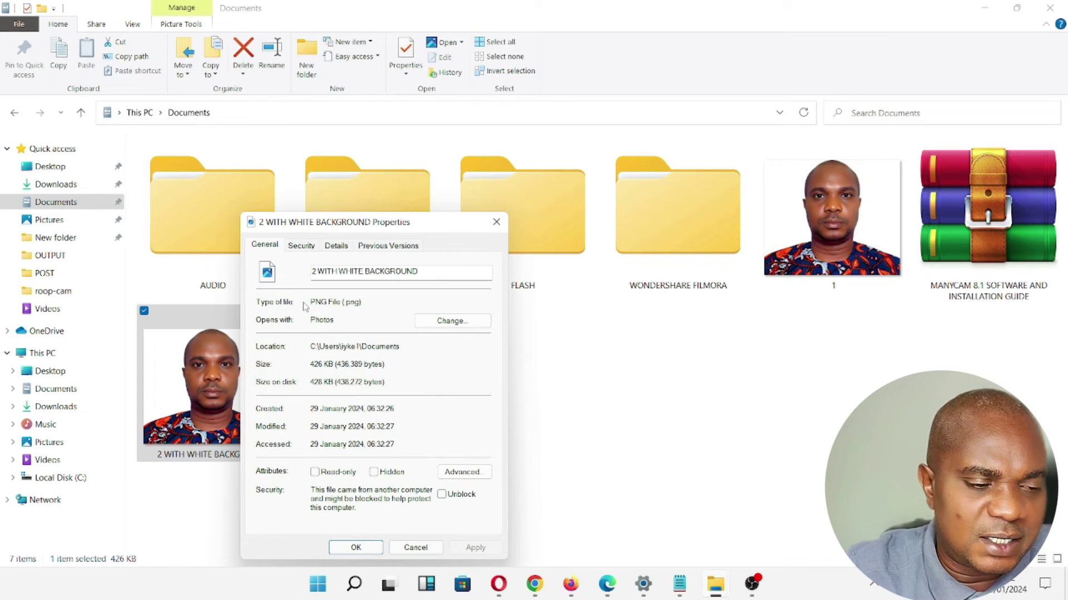
drag(311, 302, 362, 302)
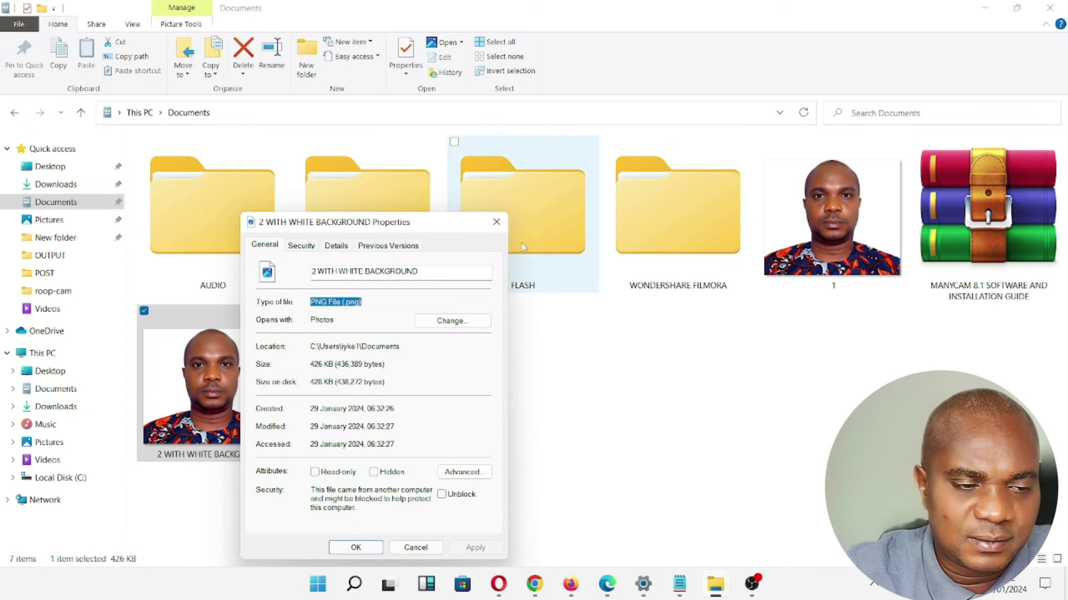
click(496, 221)
Step: Check the file type of image 1 in its file properties for comparison
right_click(844, 243)
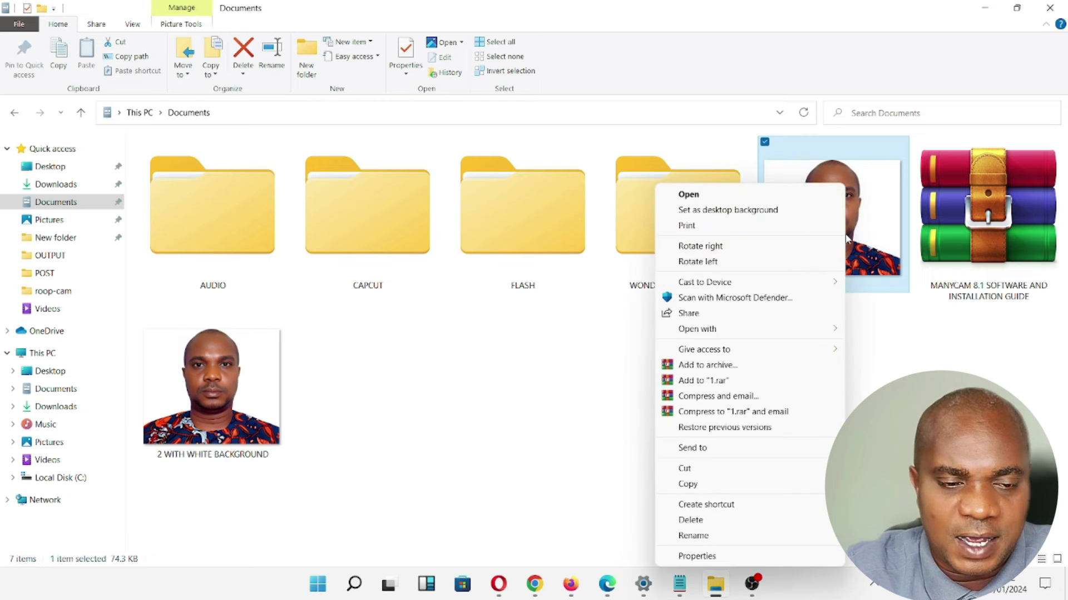
click(725, 556)
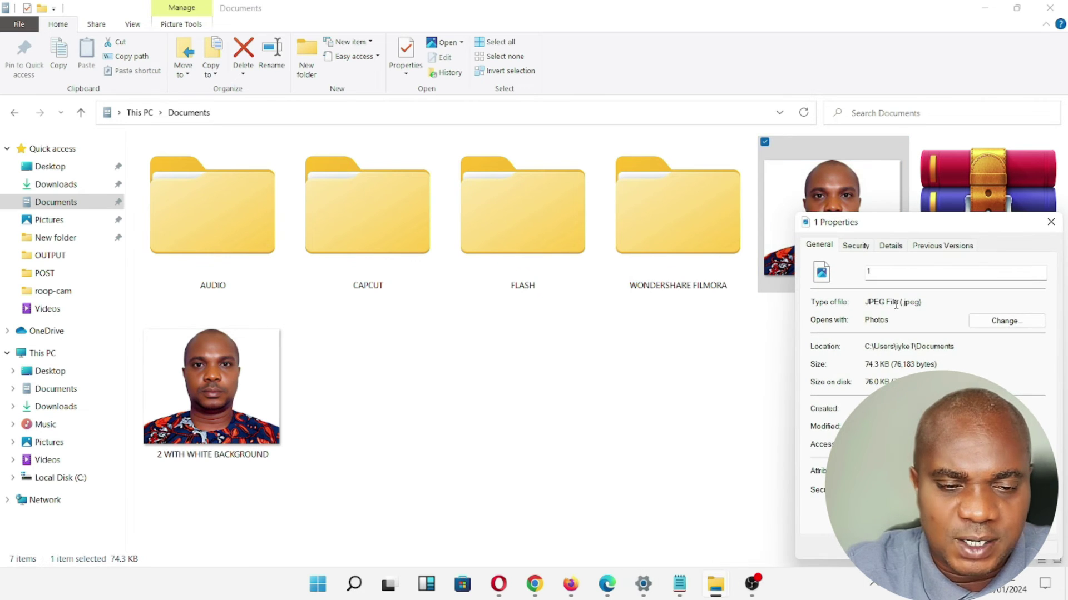
click(1051, 222)
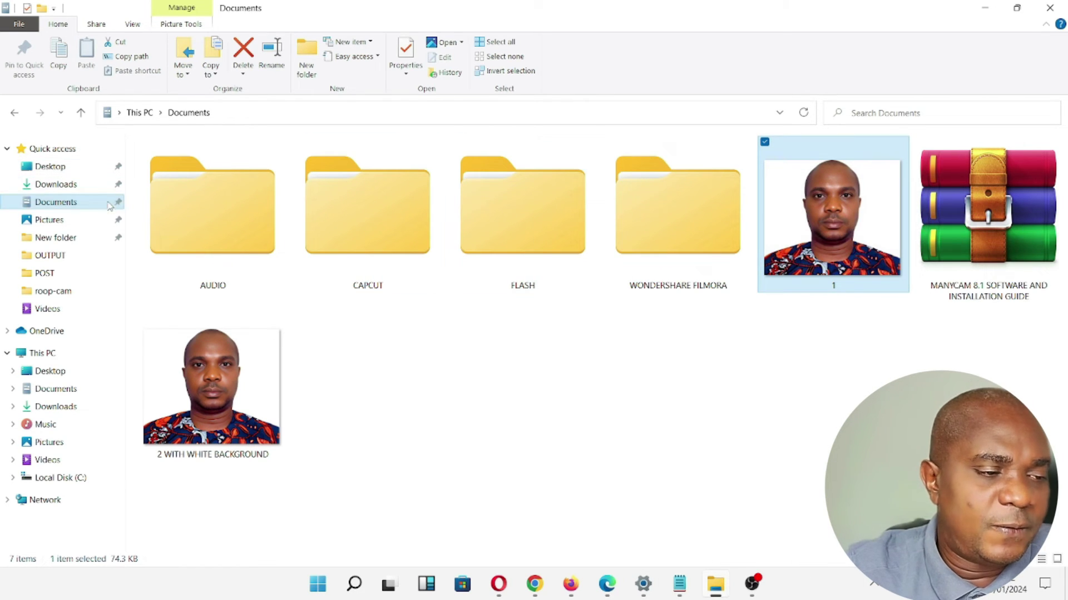
Step: Open the original passport photo from the Downloads folder with Photos and switch to editing it
click(56, 184)
scroll(501, 361, down, 5)
scroll(487, 371, down, 2)
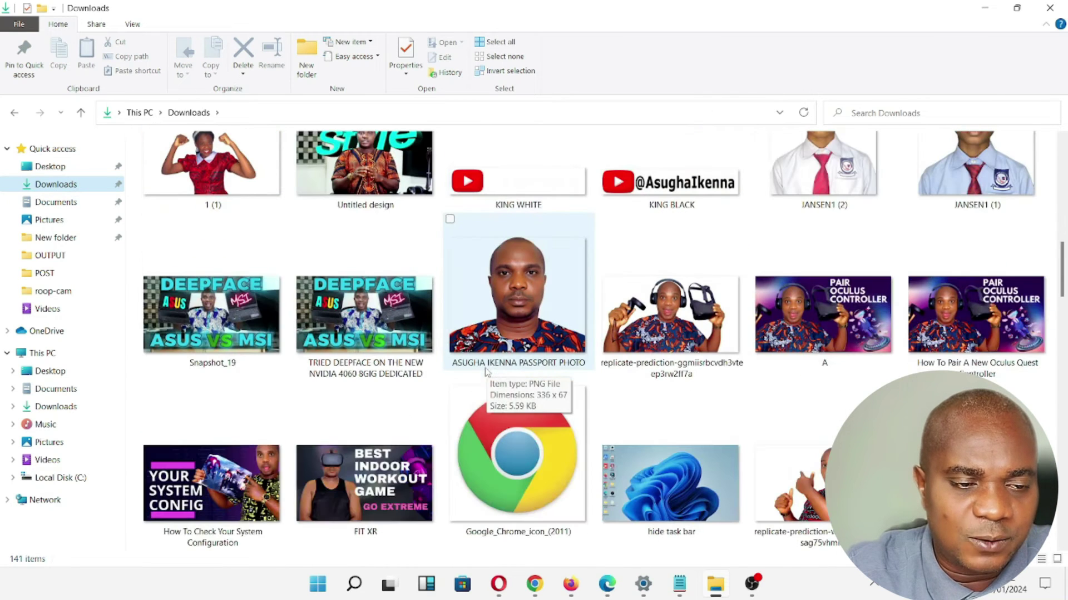
double_click(496, 313)
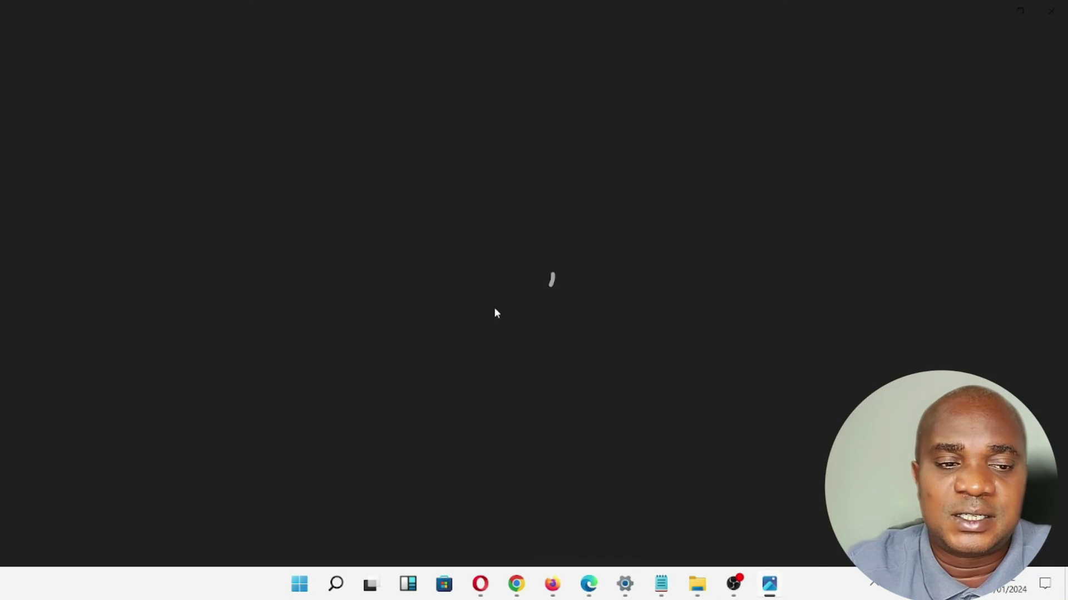
click(1050, 11)
right_click(494, 292)
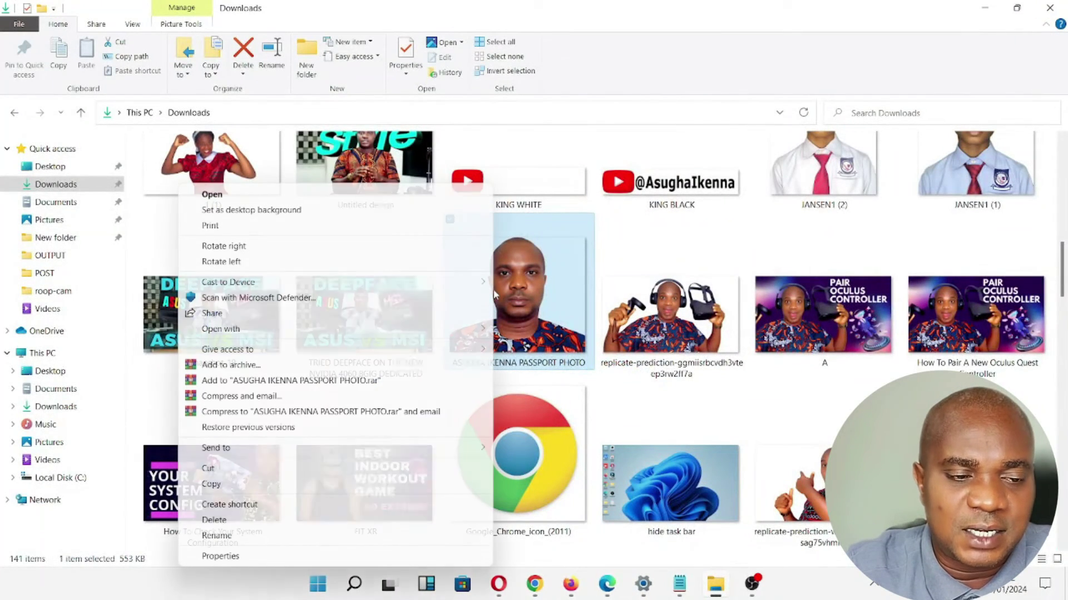
mouse_move(307, 337)
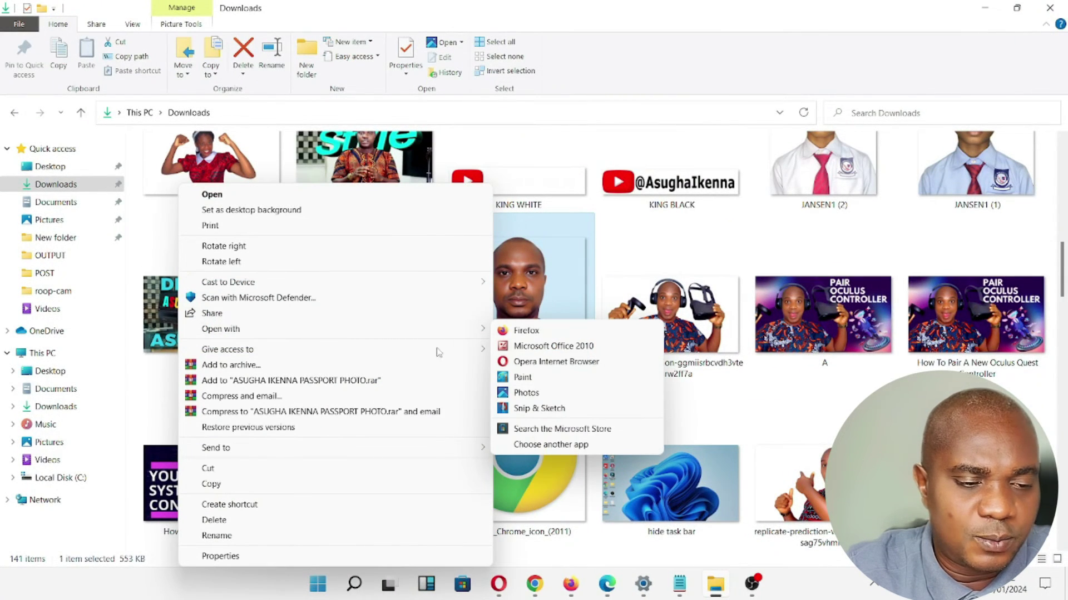
click(524, 392)
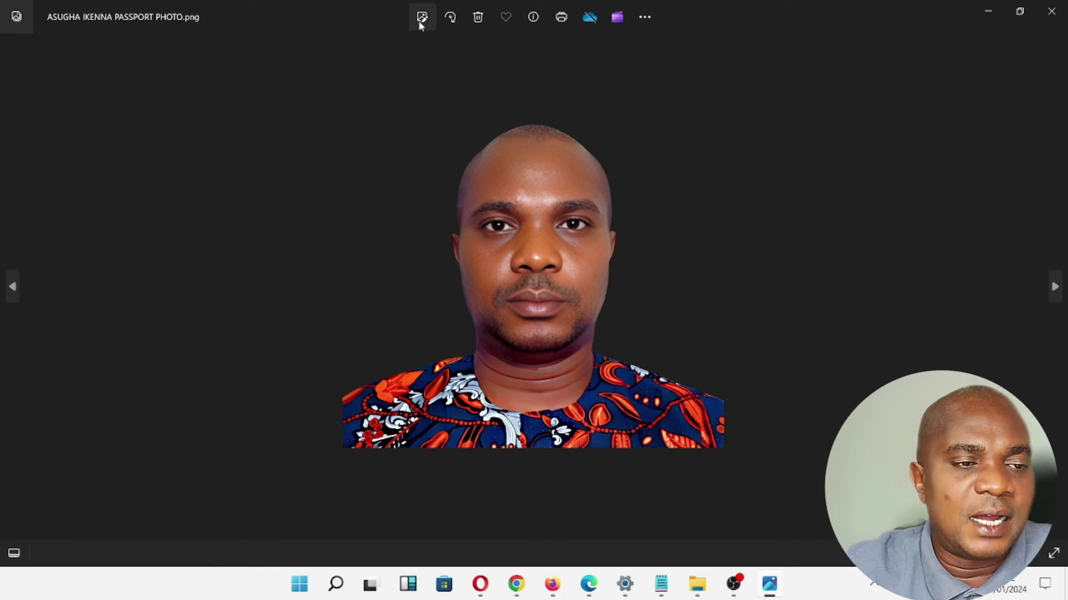
click(421, 18)
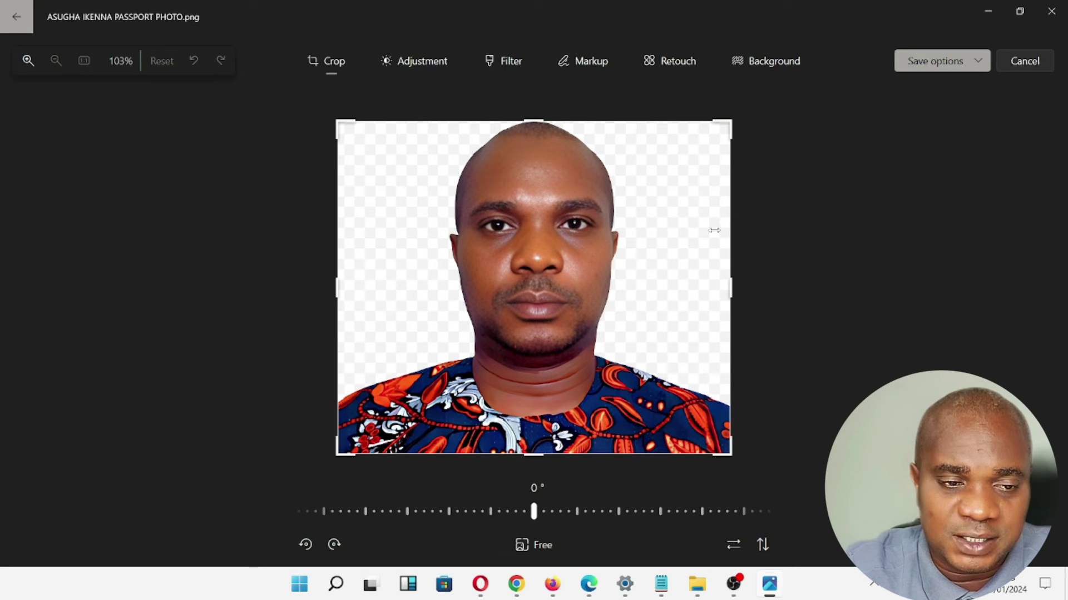
Step: Save a copy of the photo in the Documents folder as a .png file named 3 WITH NO BACKGROUND and close the photo
click(979, 62)
click(955, 88)
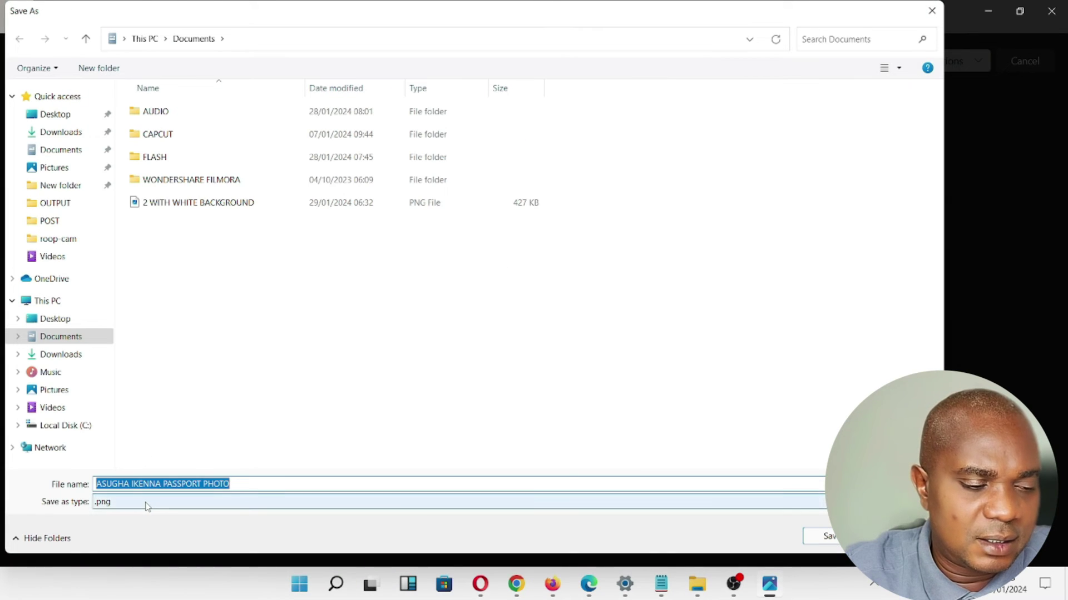
click(146, 504)
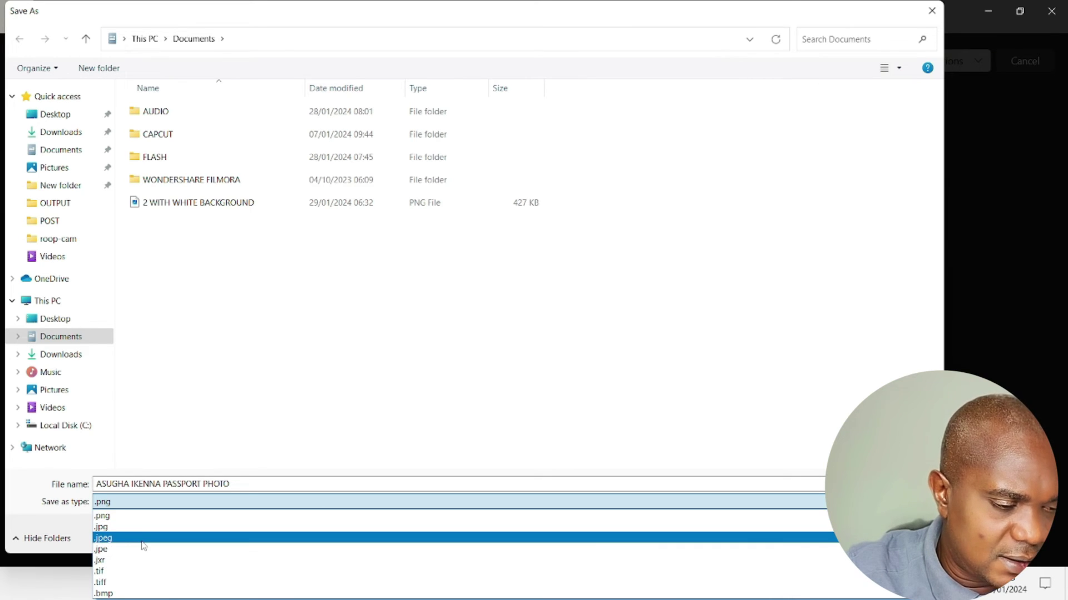
click(140, 516)
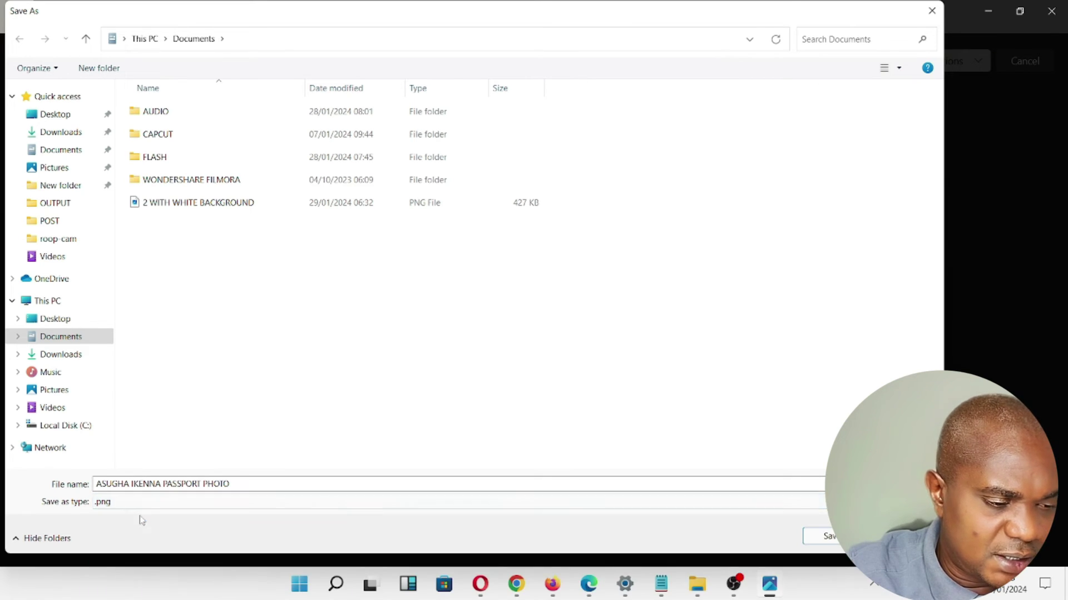
click(145, 486)
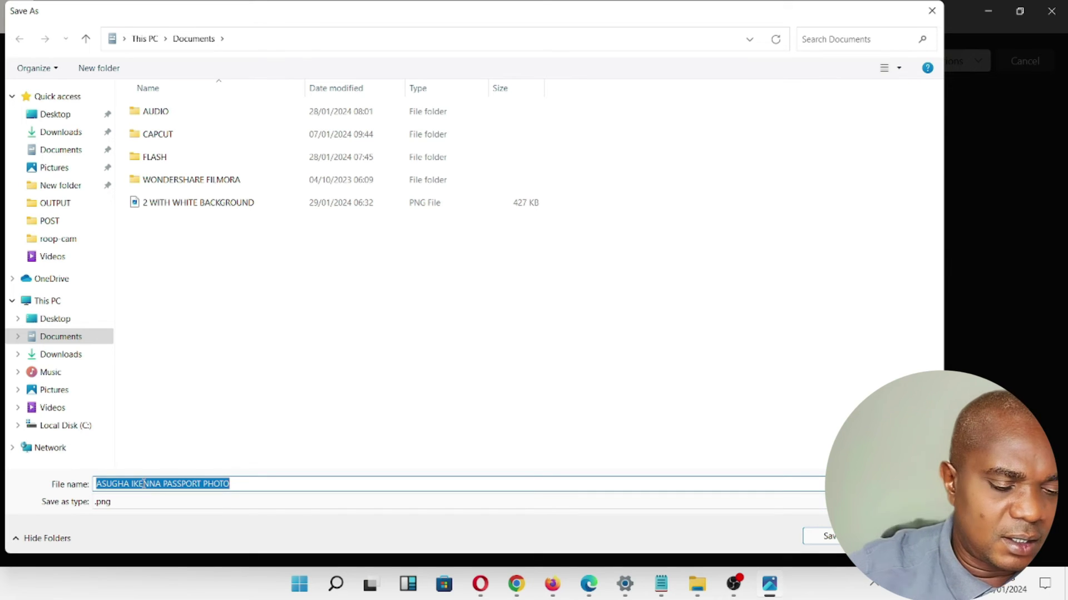
text(3 WITH NO BACKGROUND)
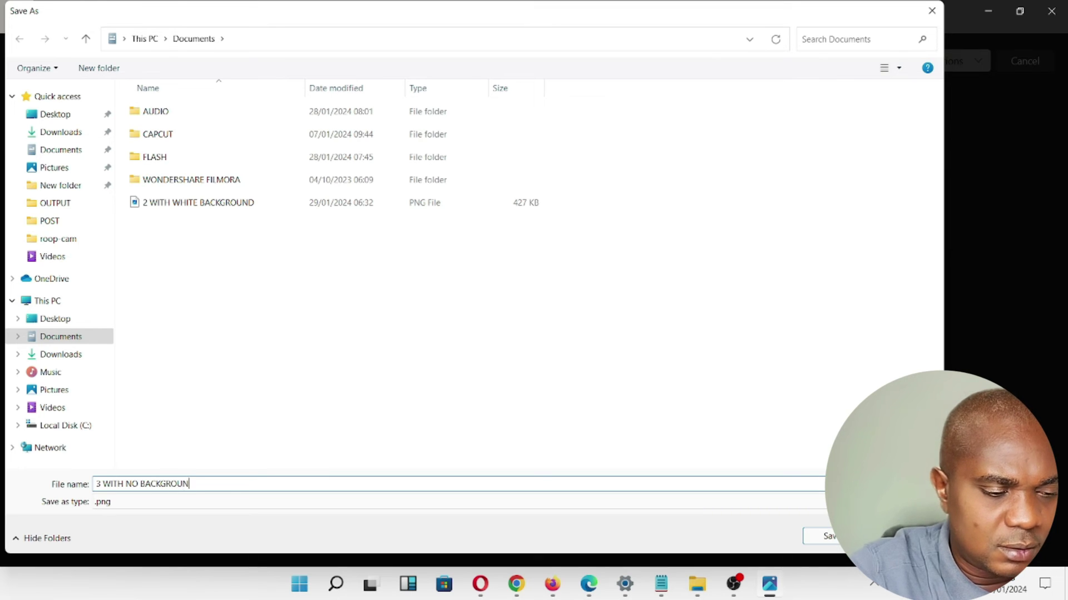
click(828, 536)
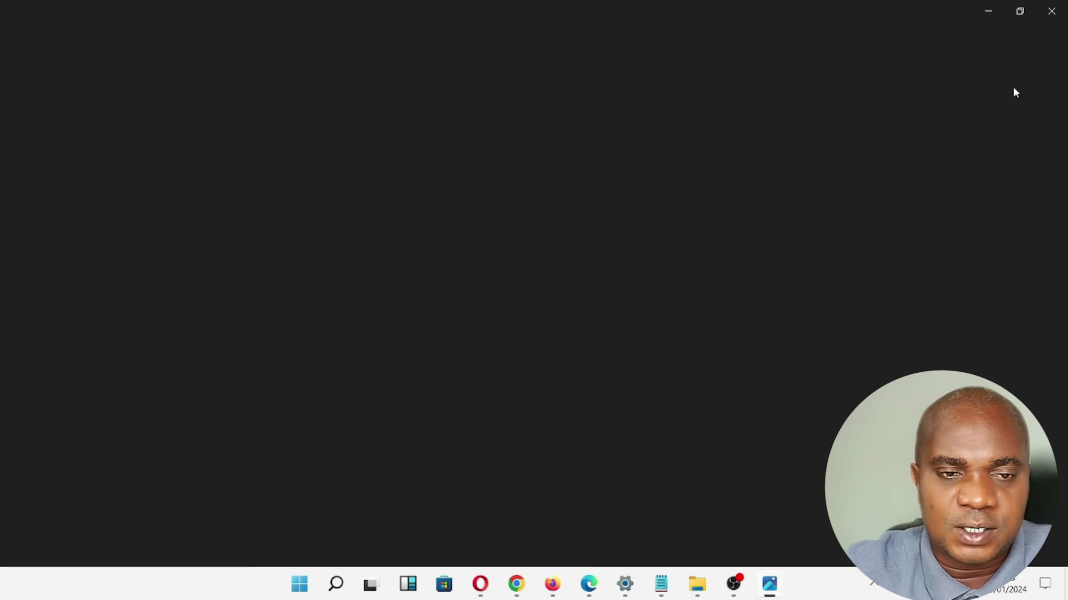
click(1050, 12)
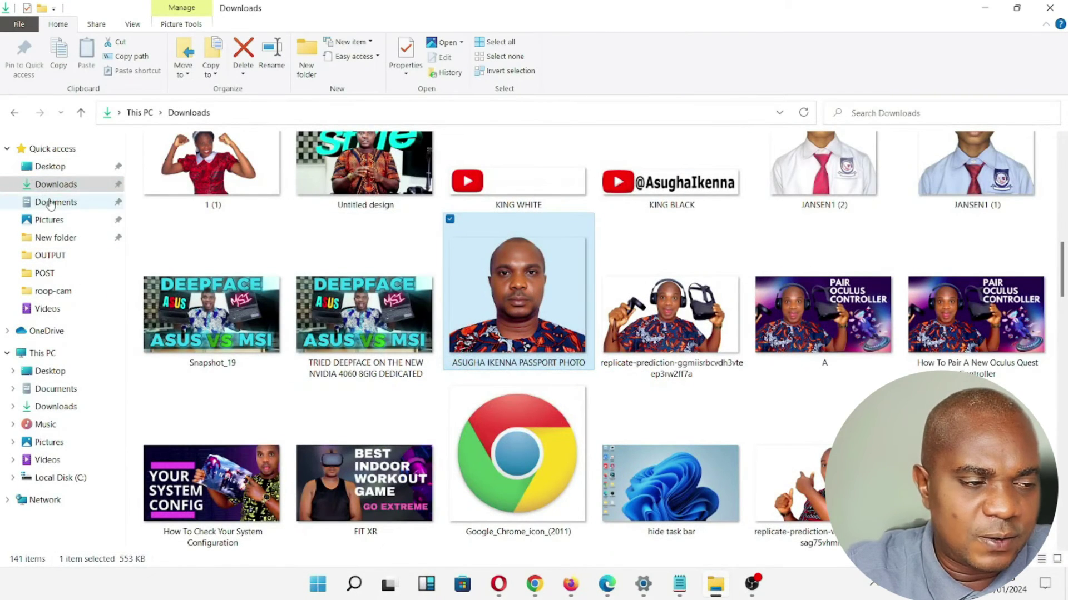
Step: View 3 WITH NO BACKGROUND from the Documents folder in Photos to examine its background, and close it
click(53, 203)
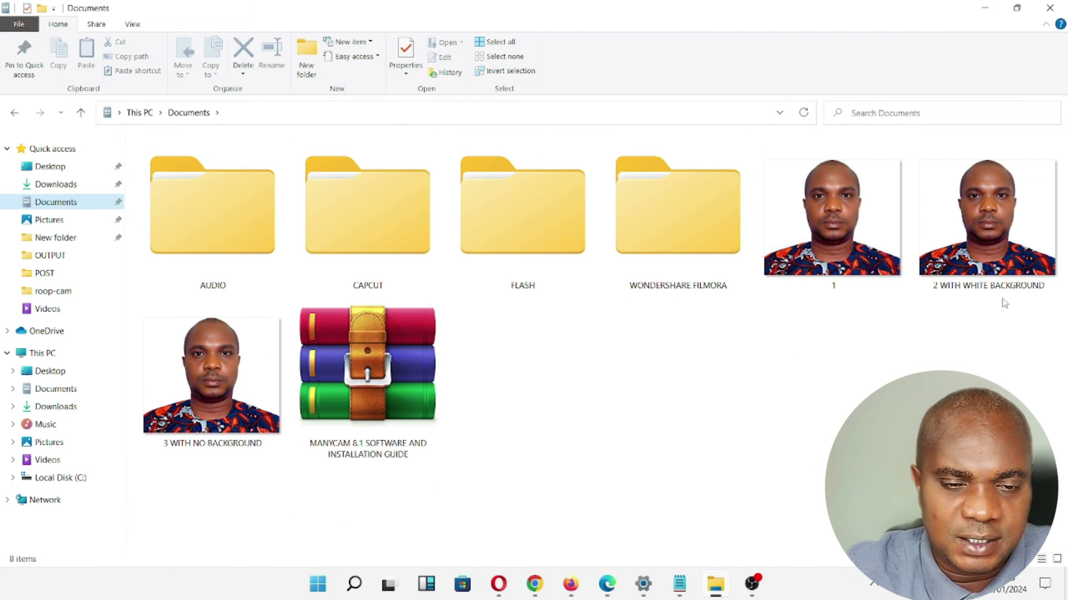
click(169, 400)
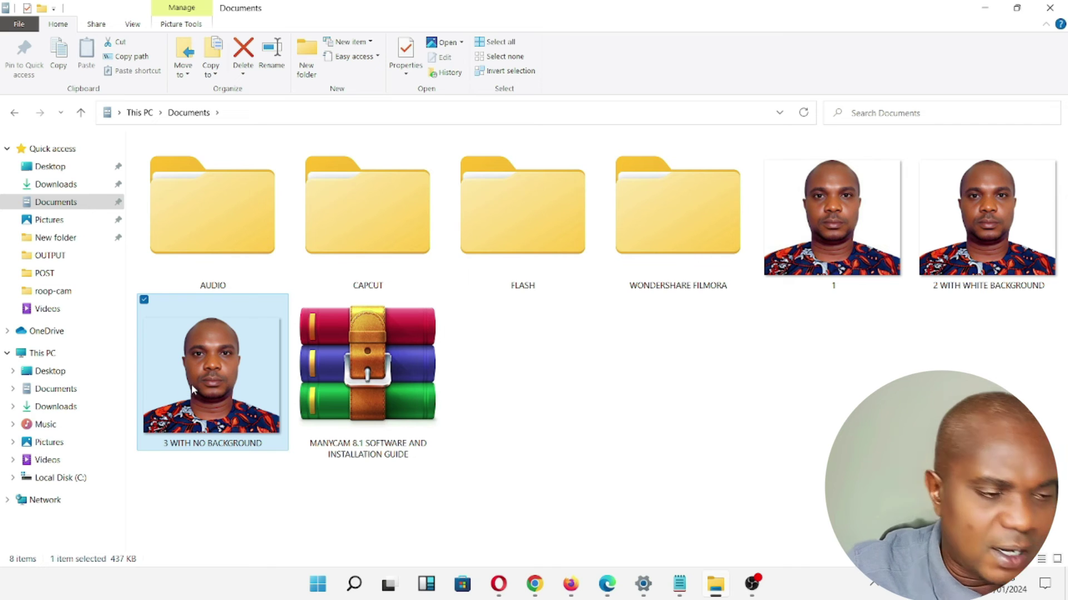
double_click(193, 390)
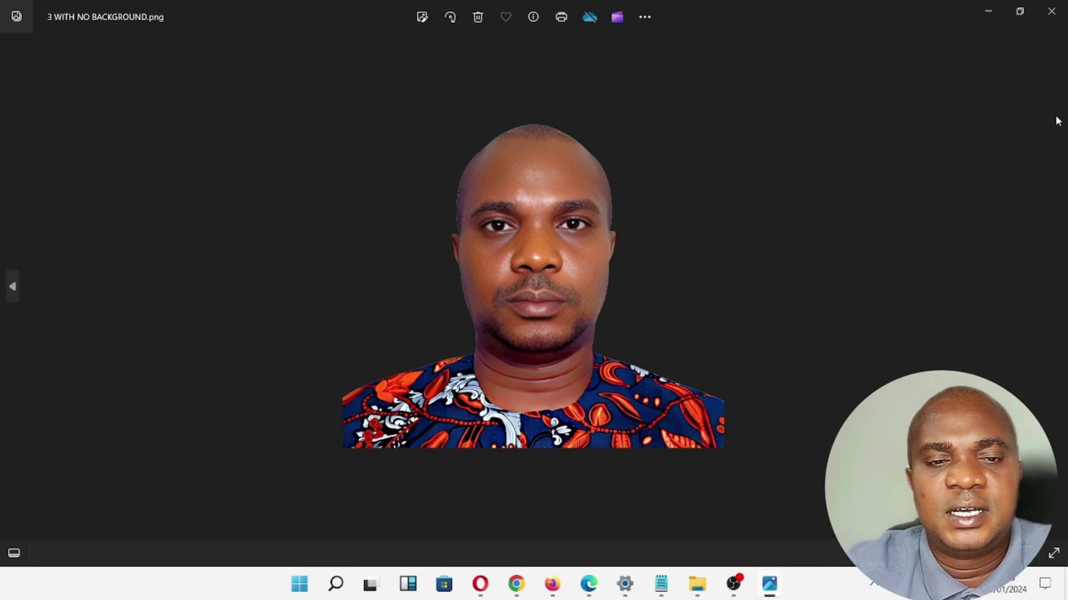
scroll(1041, 129, up, 3)
click(1051, 11)
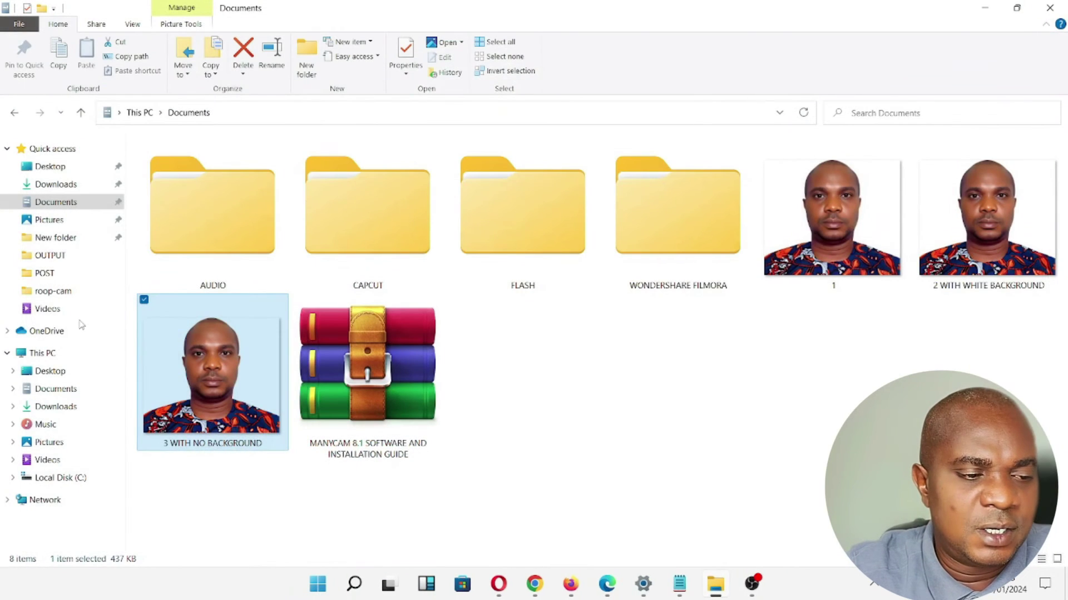
Step: Check the file type of 3 WITH NO BACKGROUND in its file properties
right_click(224, 358)
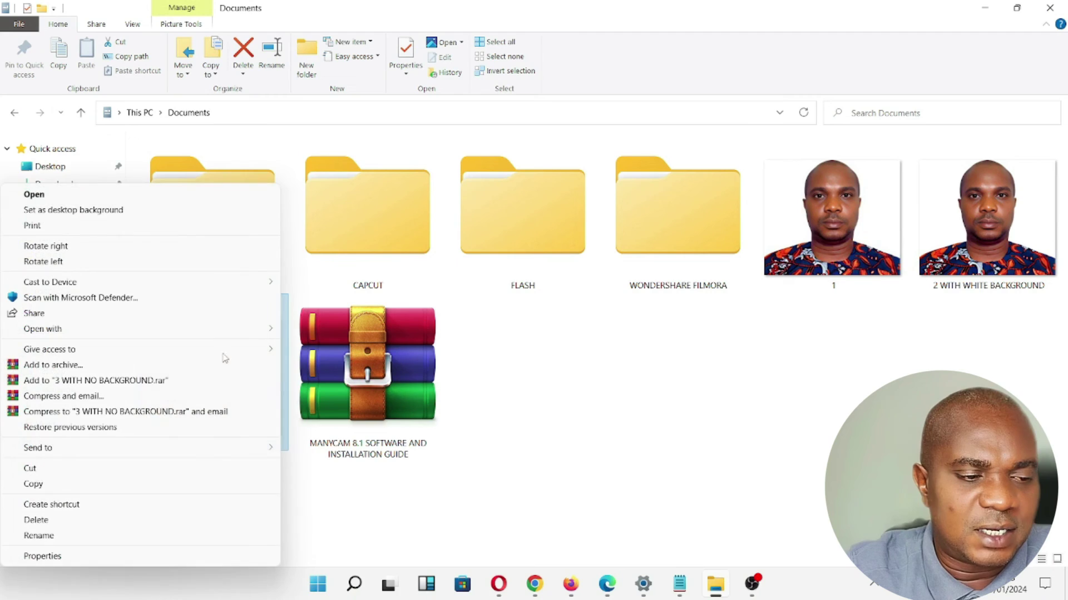
click(75, 560)
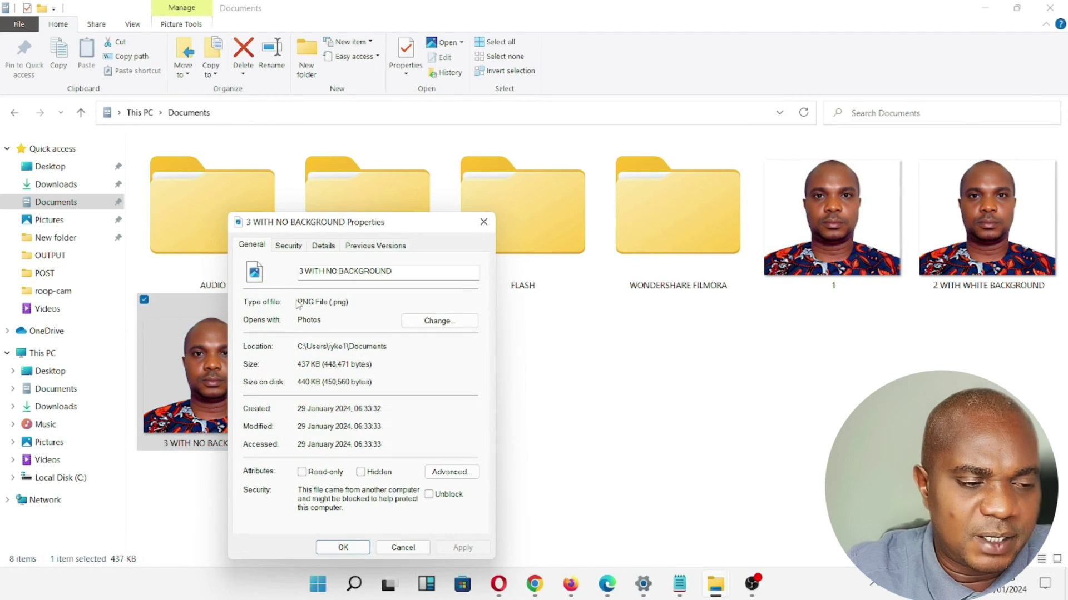
drag(299, 302, 349, 302)
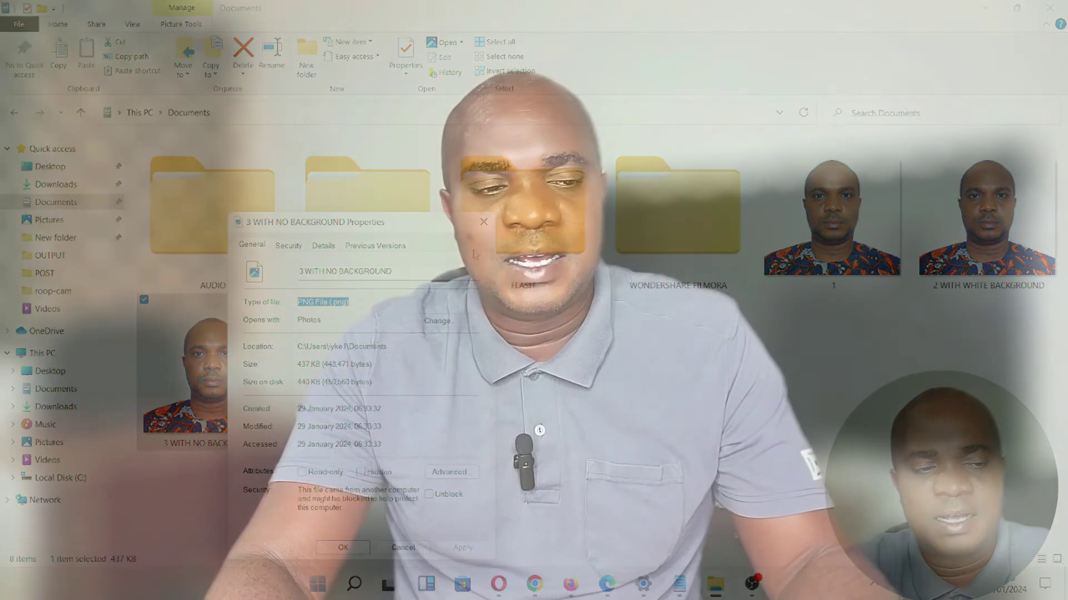